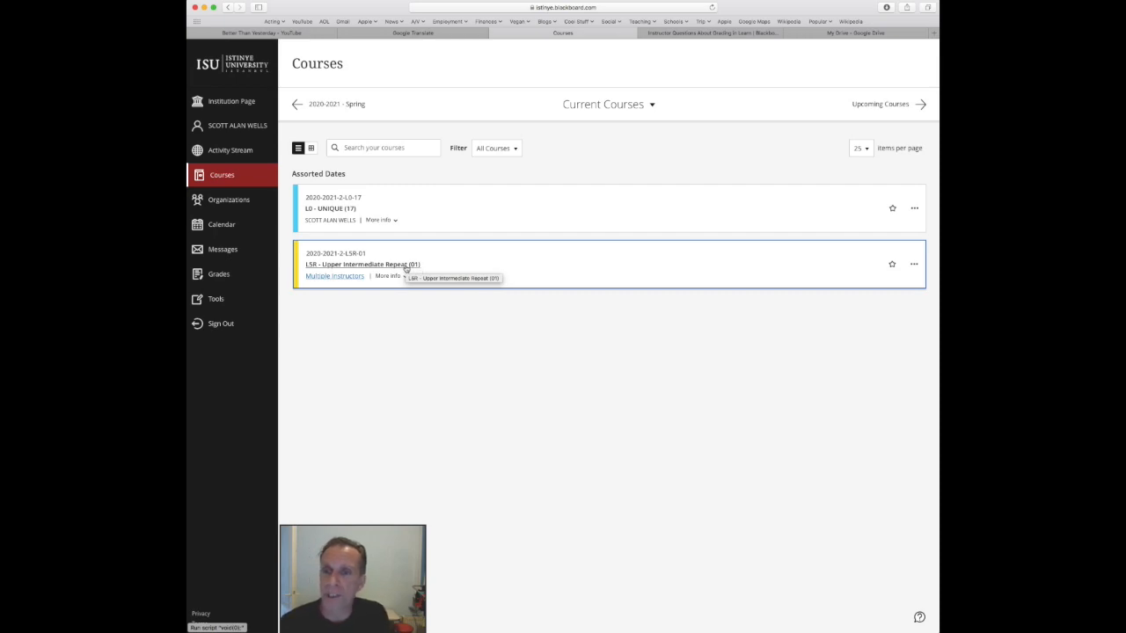
Step: In the L5R - Upper Intermediate Repeat (01) course, create a folder named "Vocab Tasks" below the existing content and make it visible to students
left_click(406, 266)
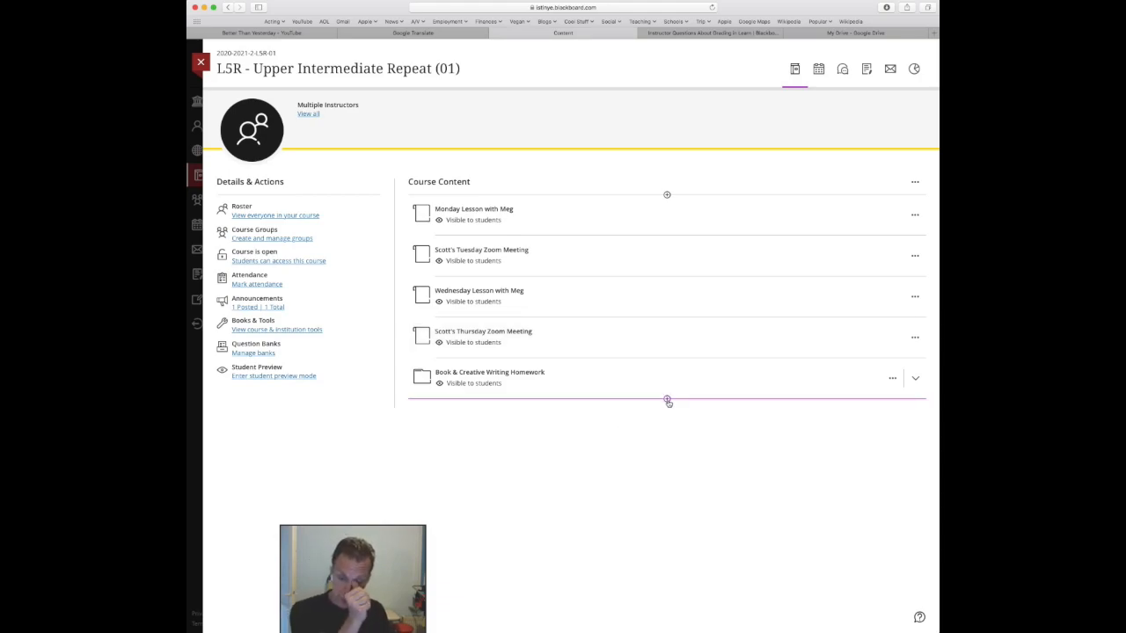
left_click(668, 401)
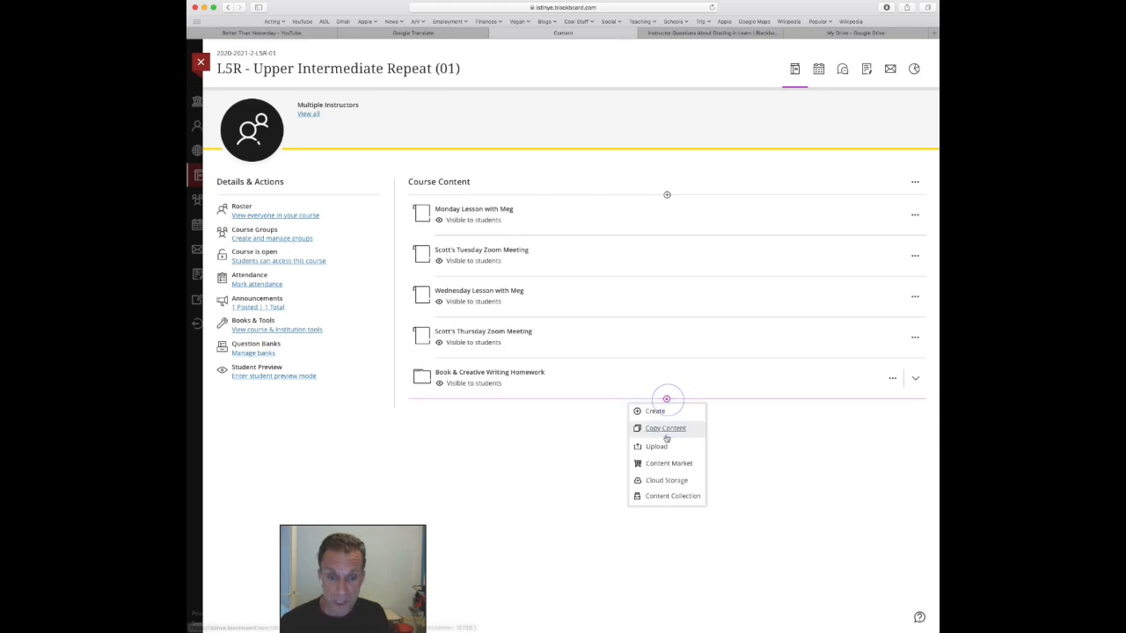
left_click(660, 411)
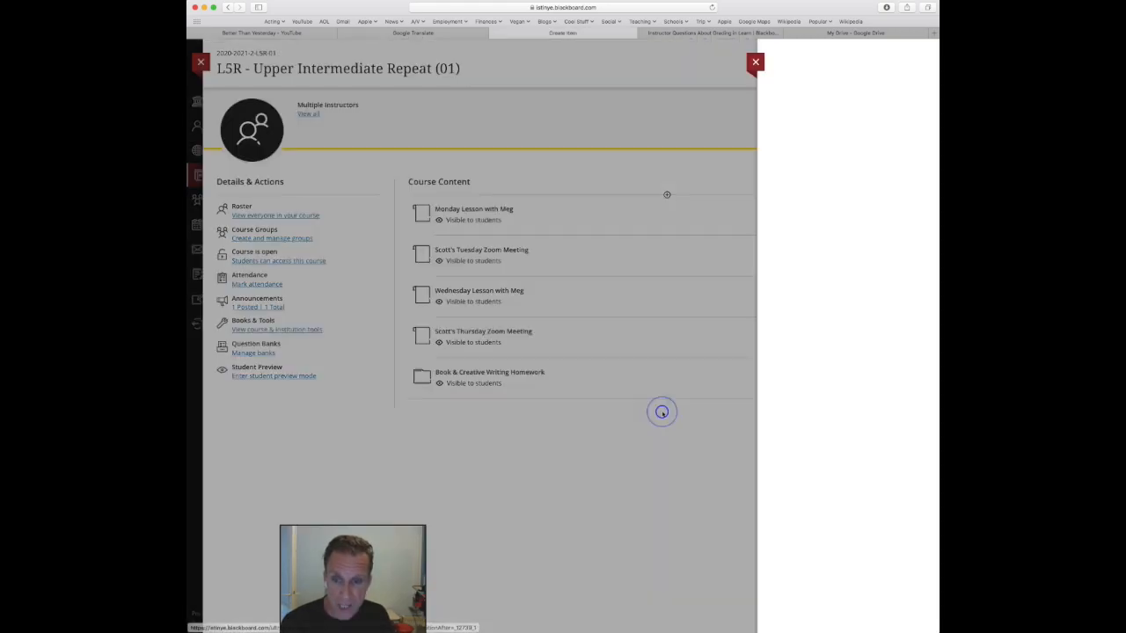
left_click(792, 161)
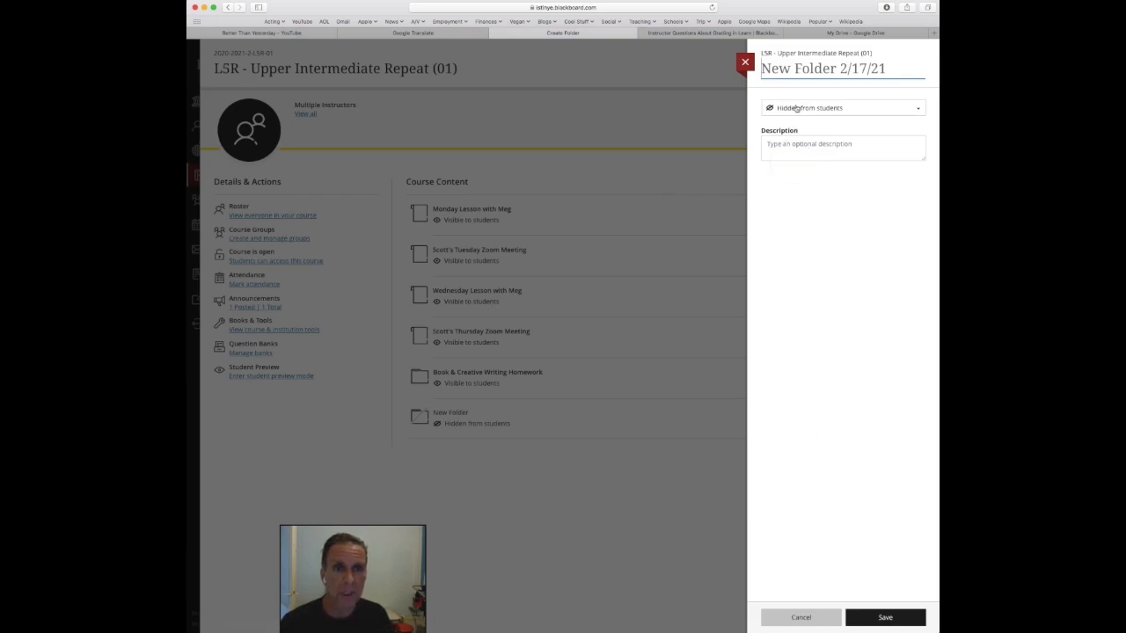
type("Vocab")
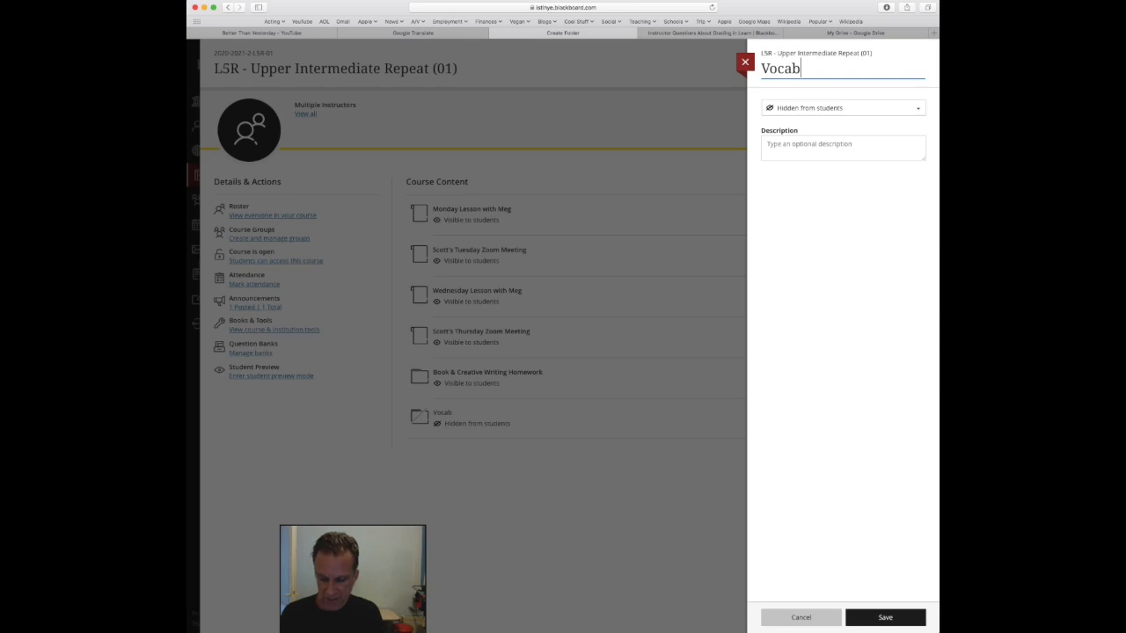
type(" Tasks")
left_click(795, 107)
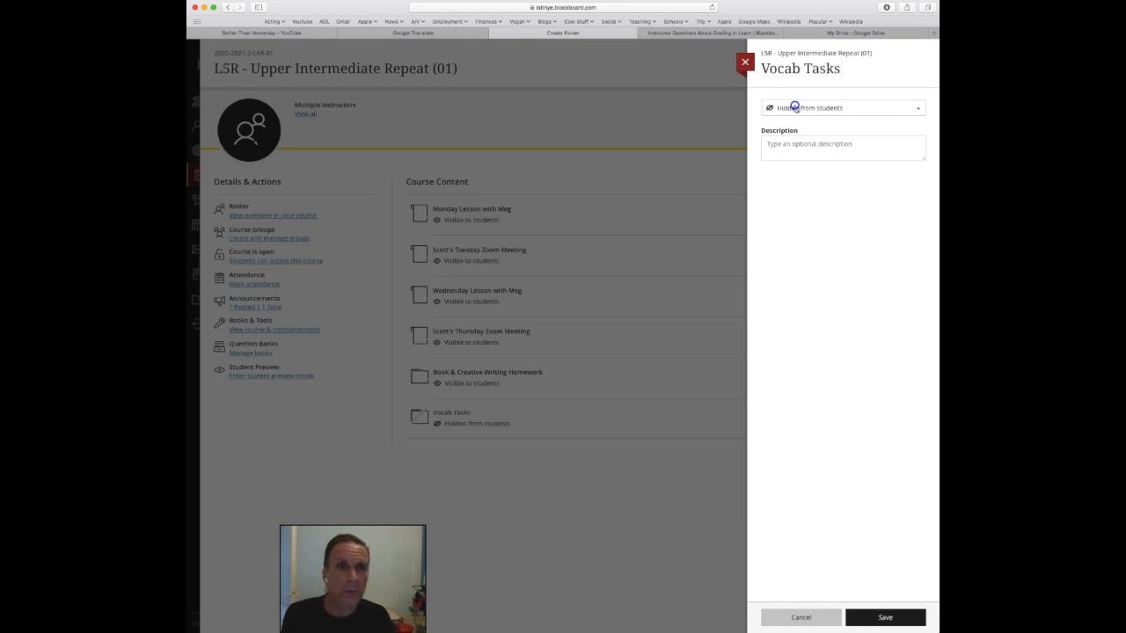
left_click(795, 122)
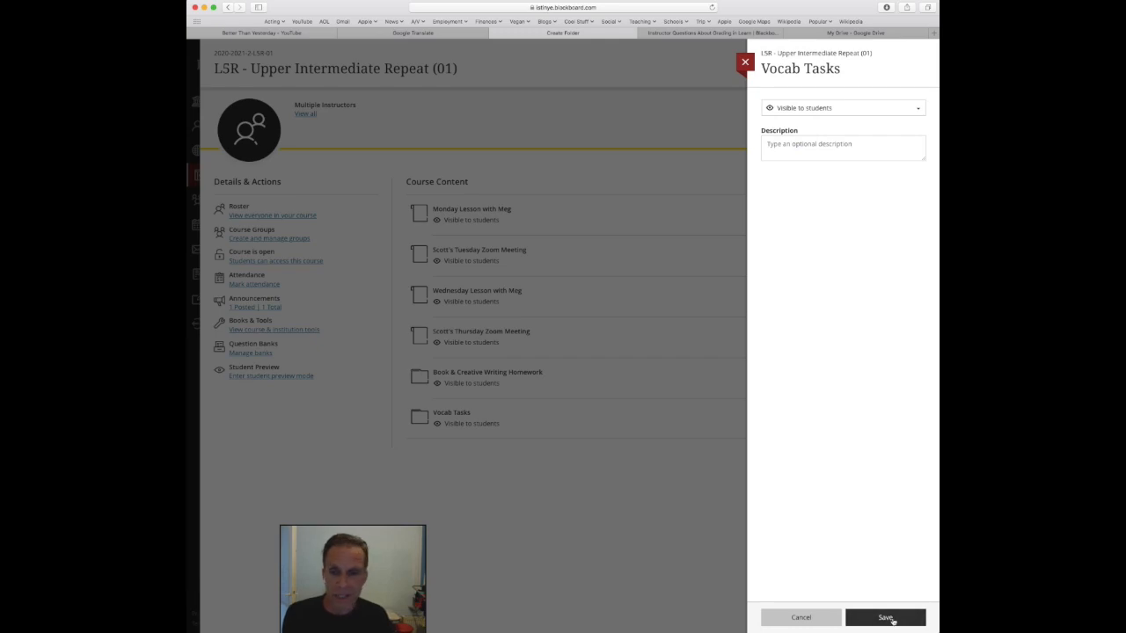
left_click(885, 618)
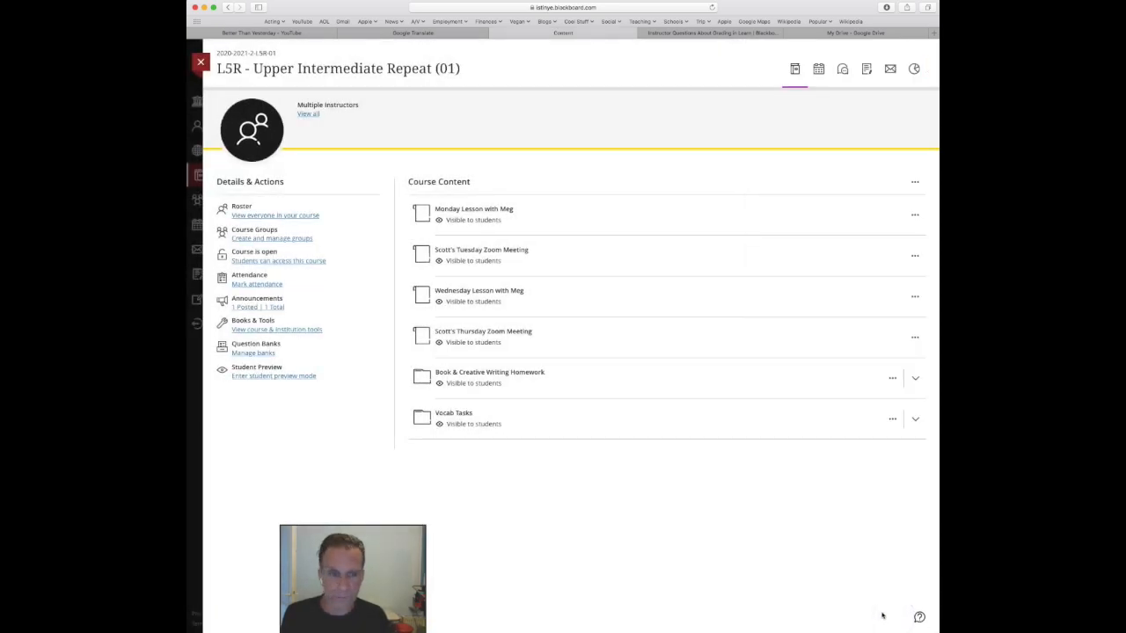
Step: Create a new assignment inside the Vocab Tasks folder and title it "Vocal Task 1"
left_click(461, 413)
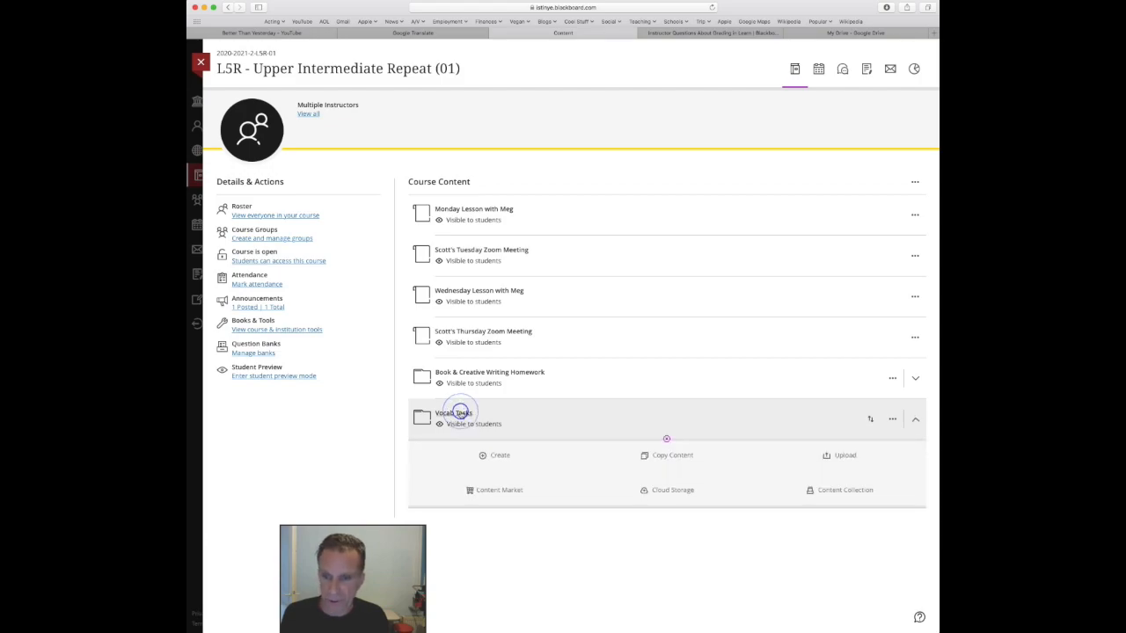
left_click(499, 457)
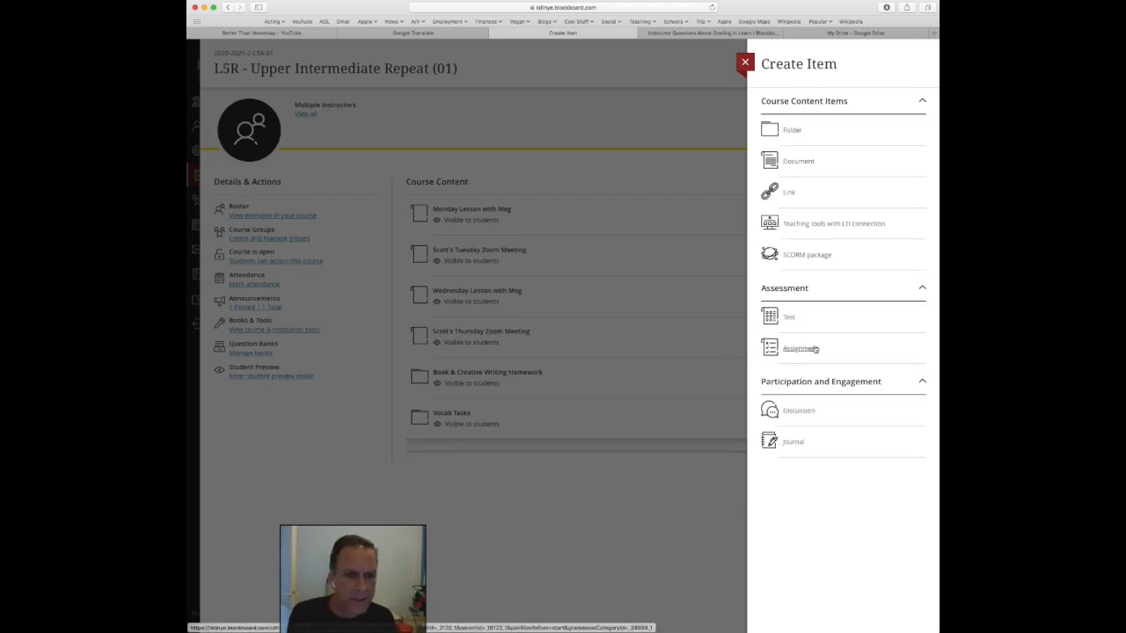
left_click(806, 349)
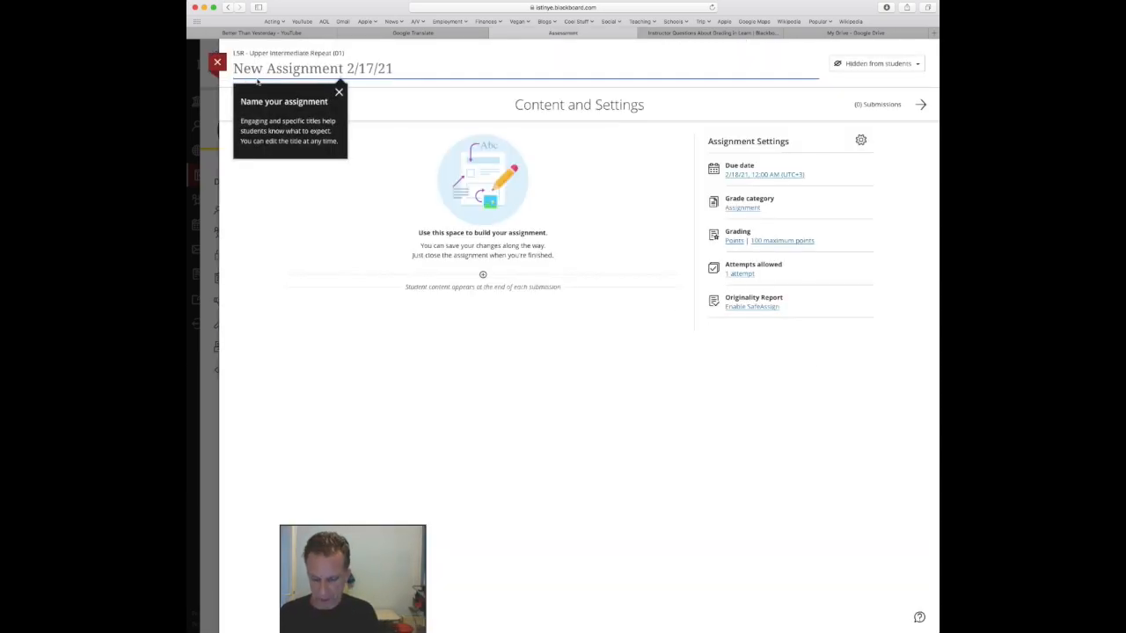
type("Vocab ")
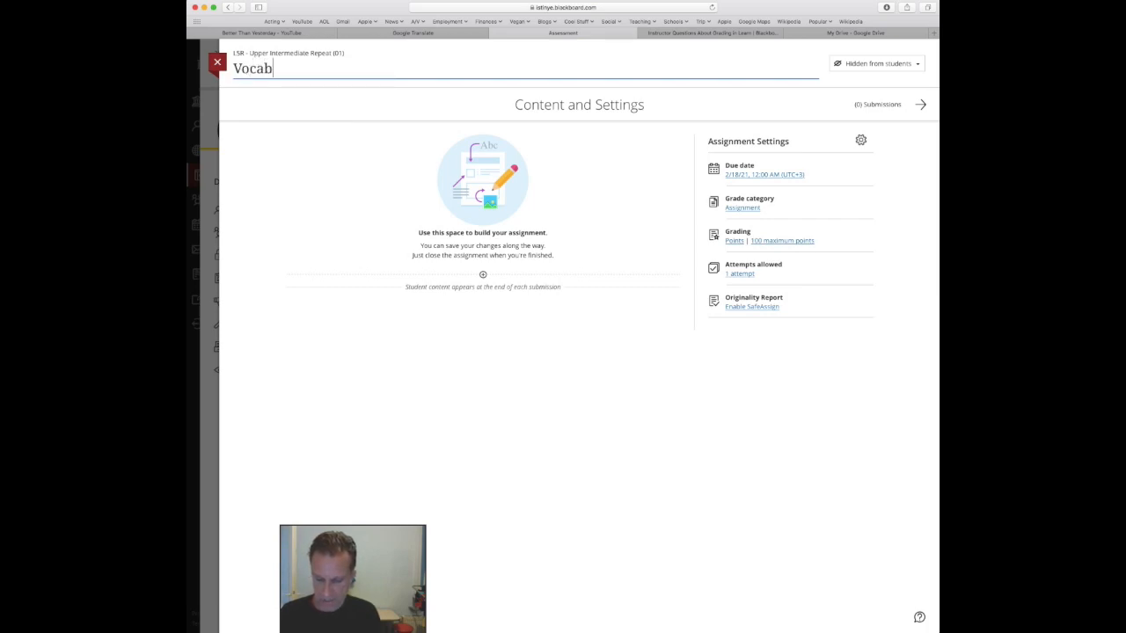
key("BackSpace")
key("BackSpace")
type("l Task 1")
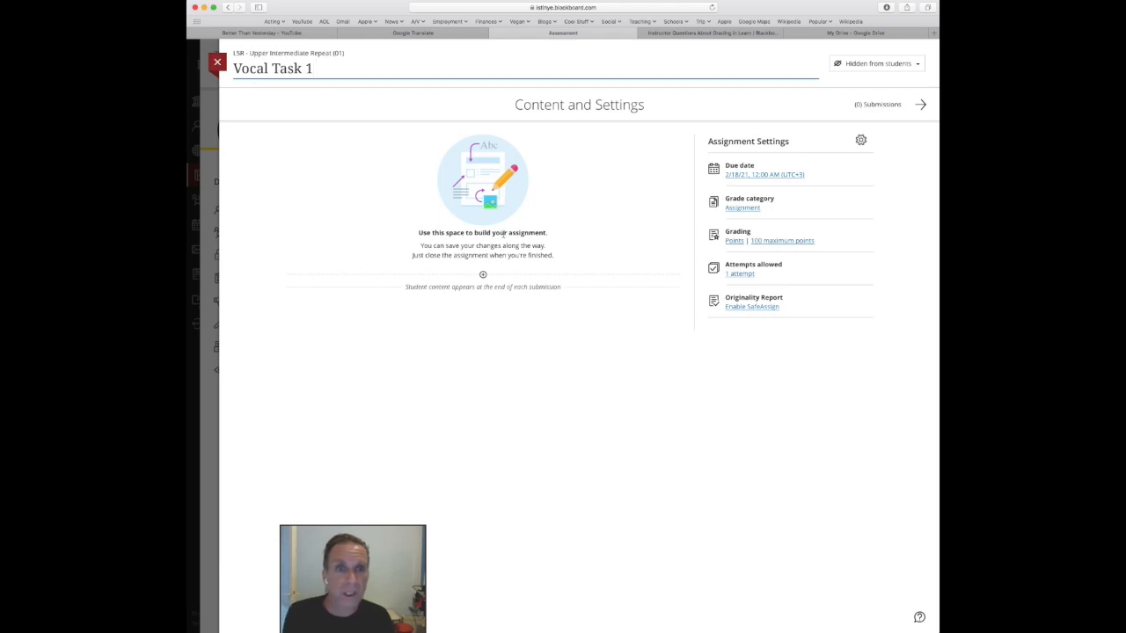
Step: Set the assignment's due date to 2/22/21 and allow class conversations
left_click(762, 175)
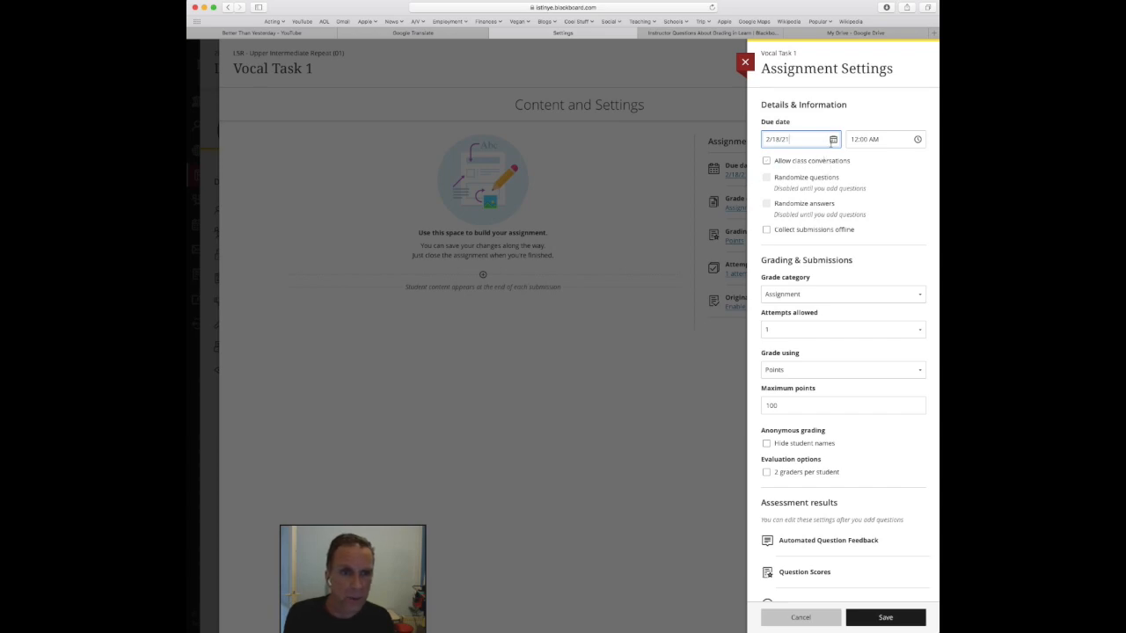
left_click(833, 141)
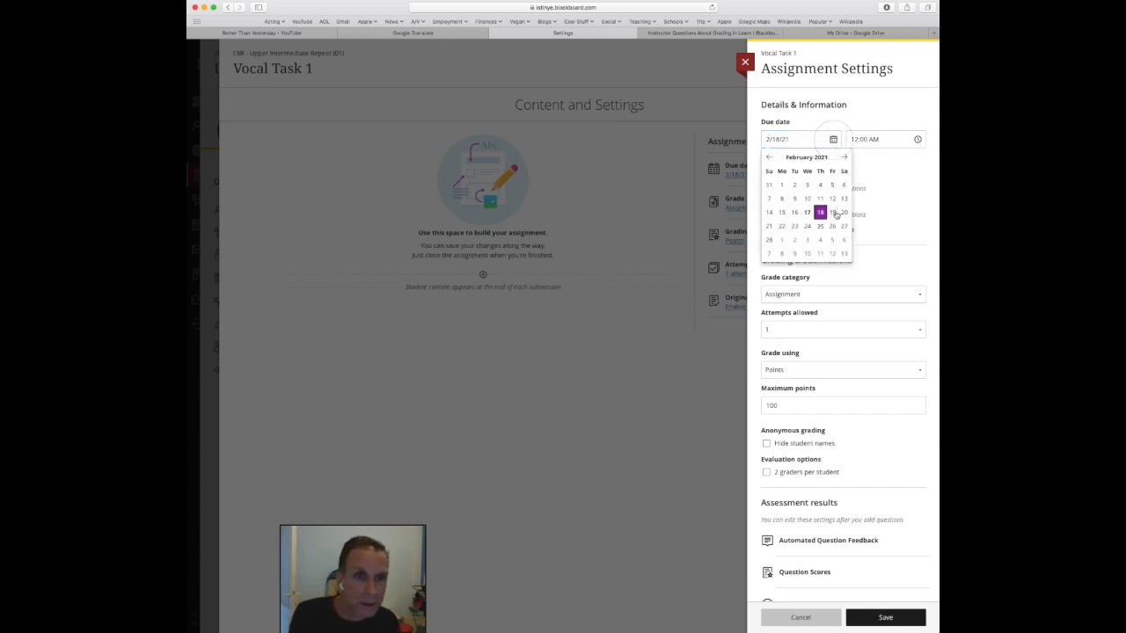
left_click(782, 227)
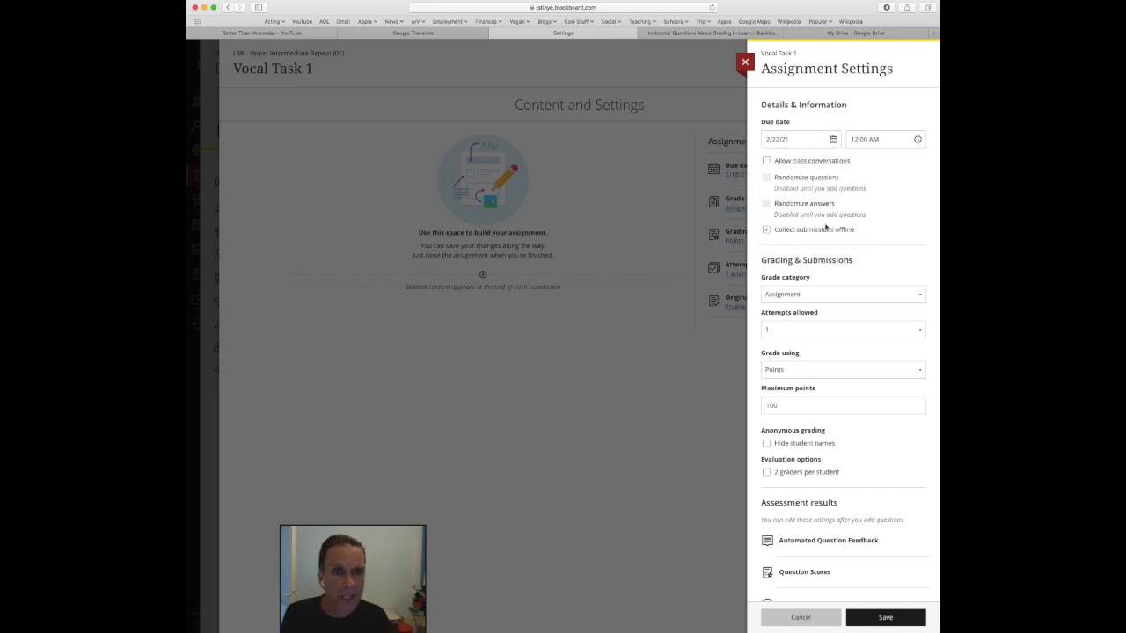
left_click(765, 161)
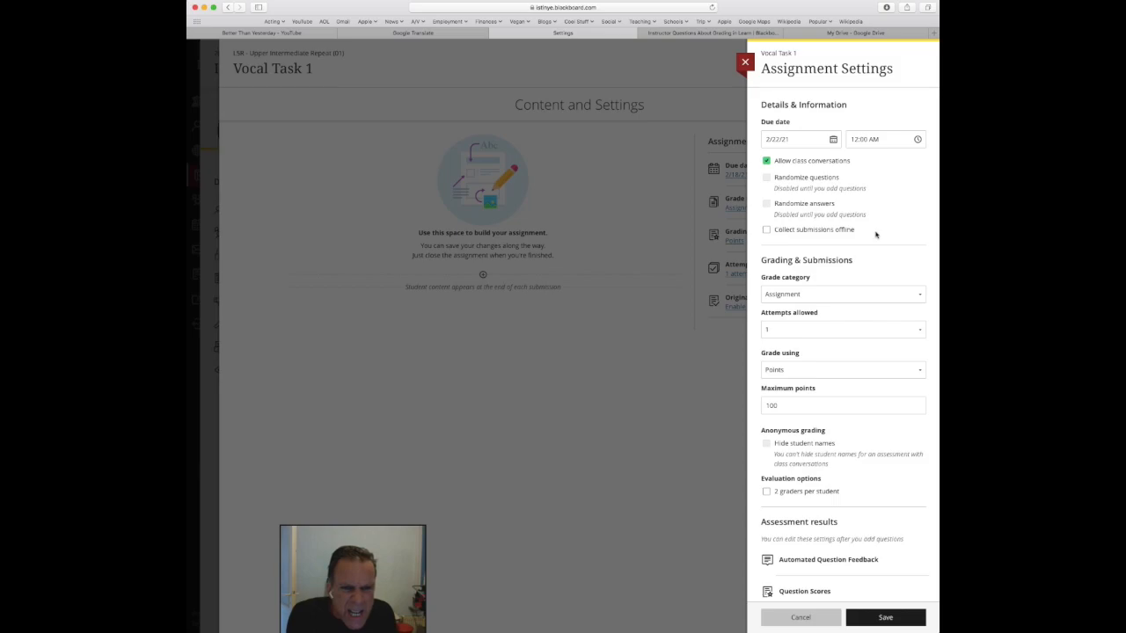
Step: Set the attempts allowed to Unlimited, review the remaining assignment settings and save them
left_click(841, 331)
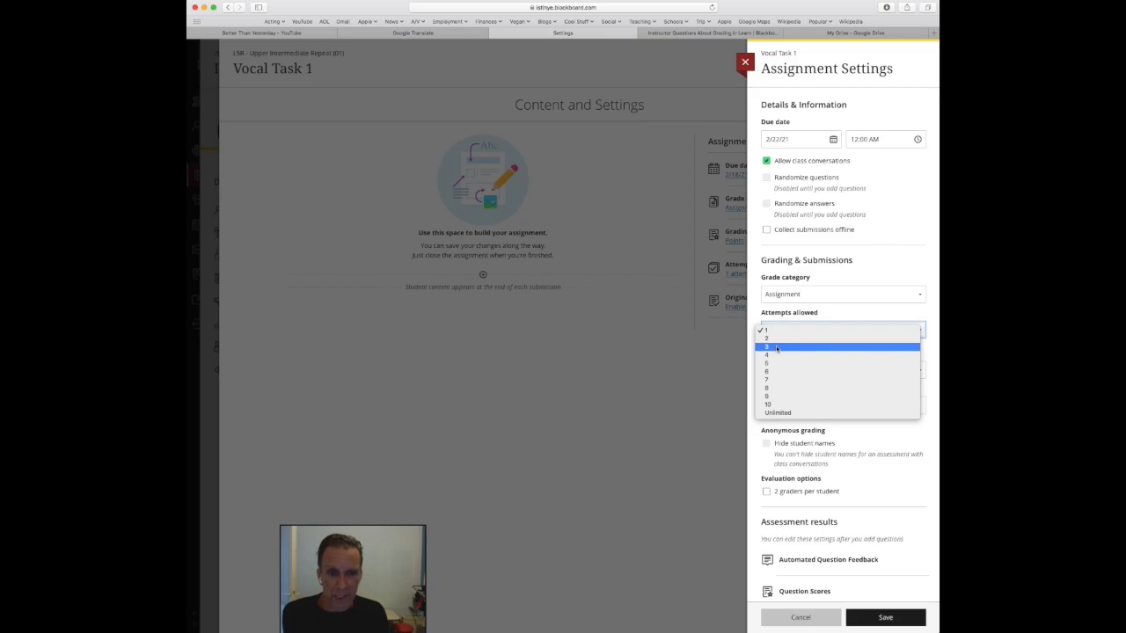
left_click(779, 413)
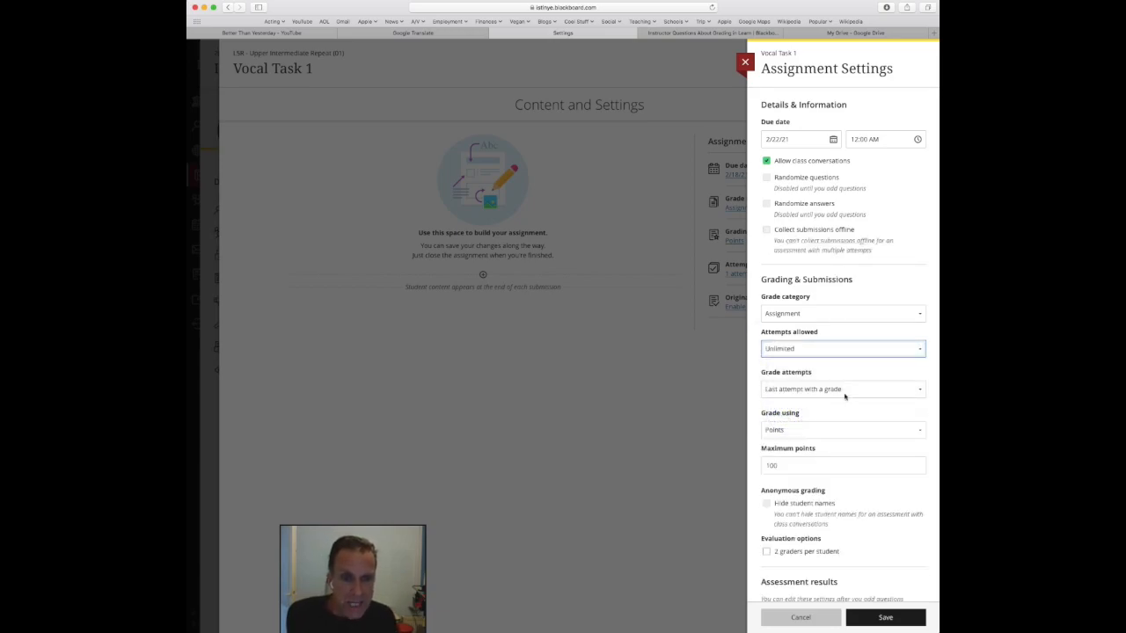
scroll(830, 395, "down", 5)
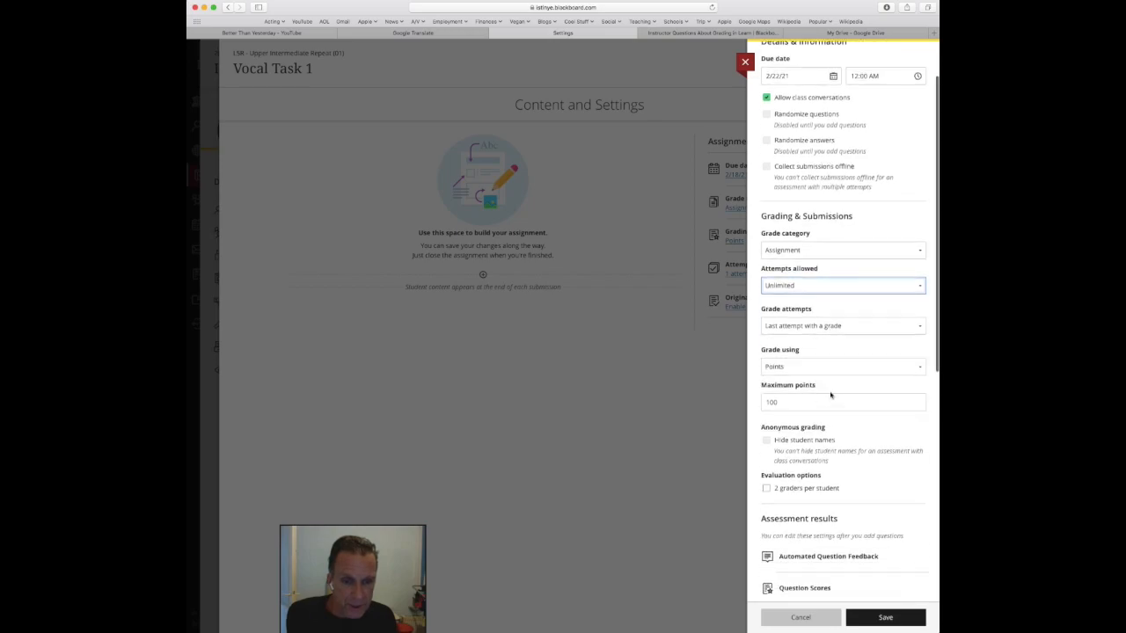
scroll(853, 396, "down", 1)
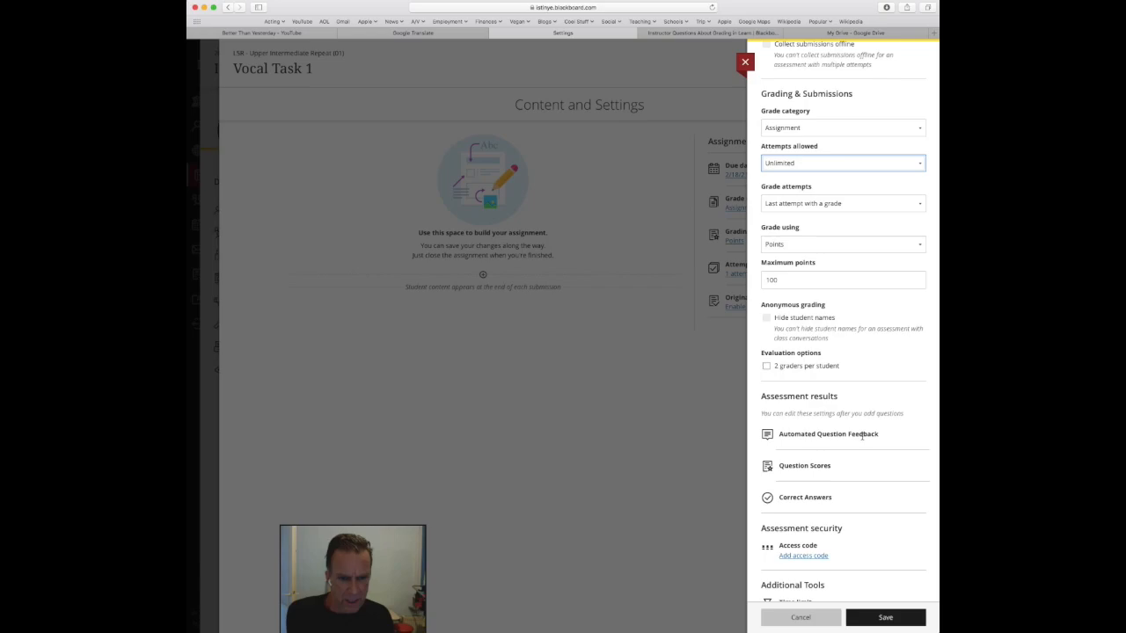
scroll(862, 444, "down", 5)
scroll(862, 438, "down", 2)
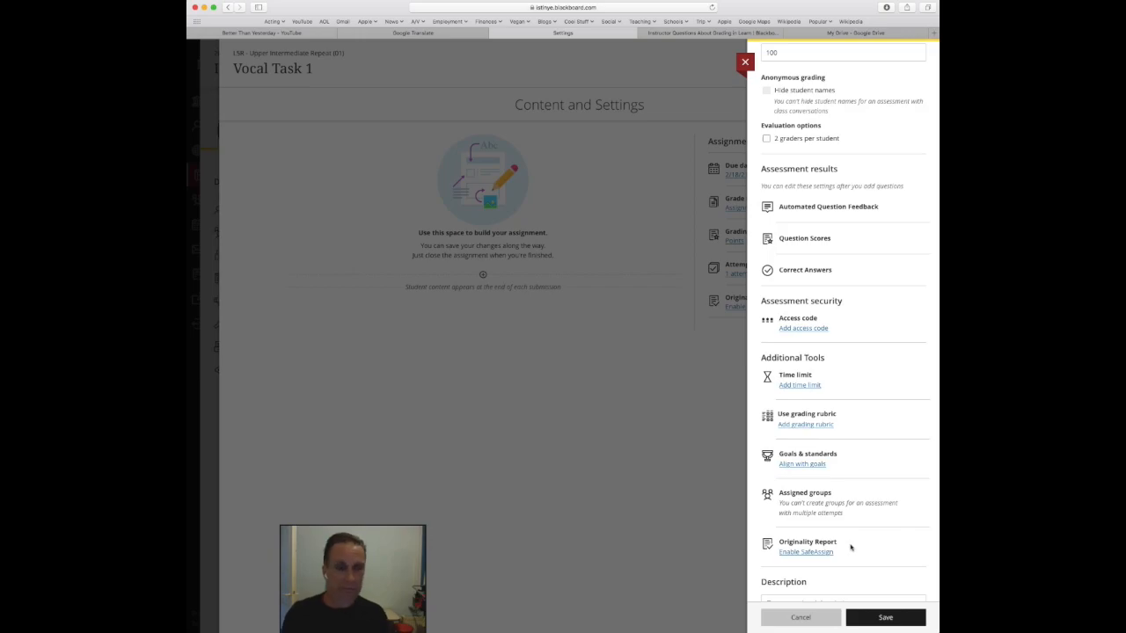
scroll(904, 546, "up", 10)
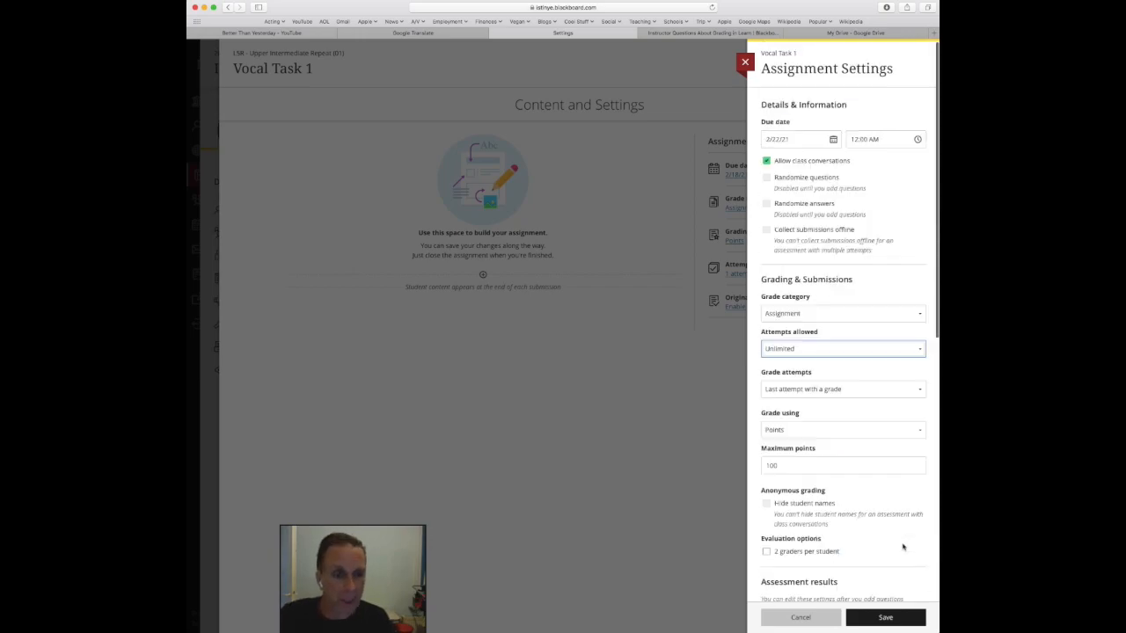
left_click(886, 617)
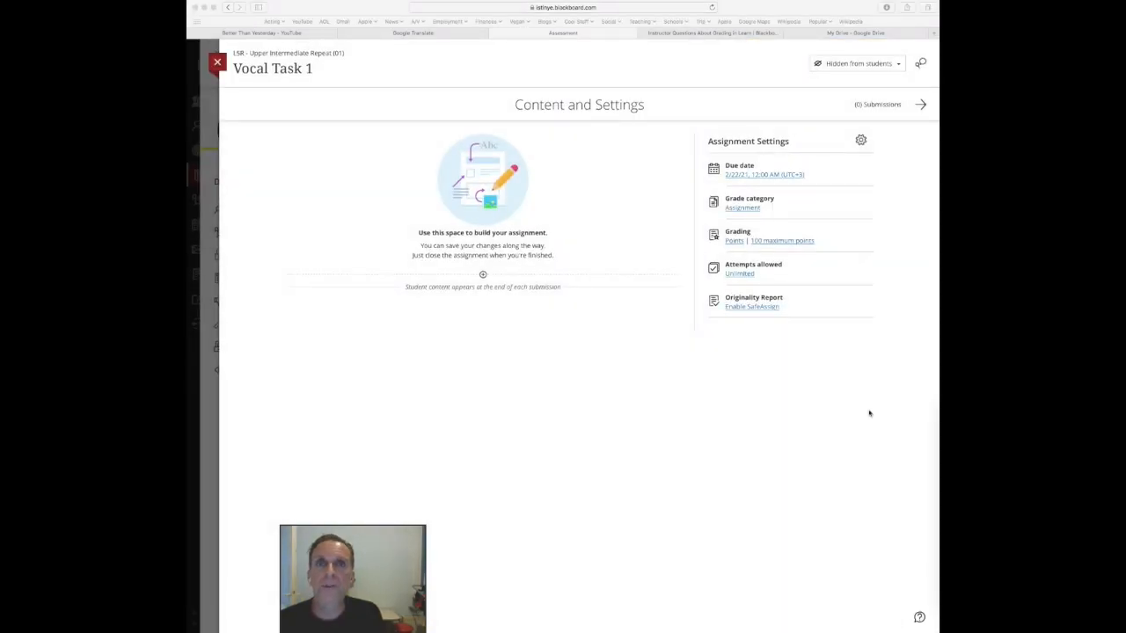
left_click(584, 349)
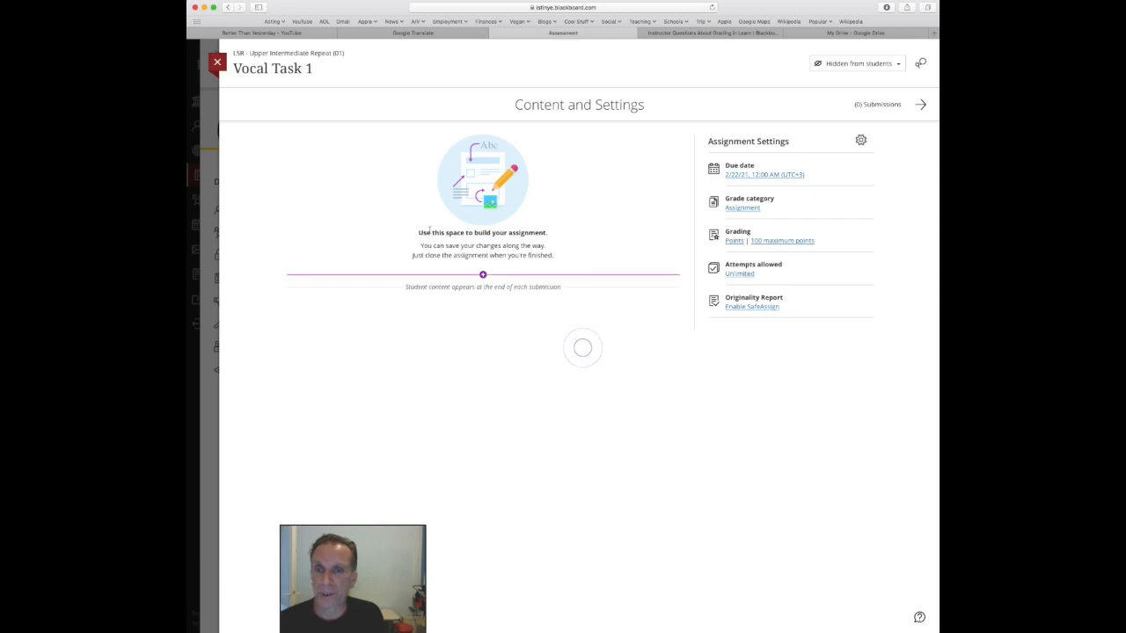
Step: Add the local file "L5R Vocabulary Task 1.docx" to the assignment content and save it
left_click(483, 275)
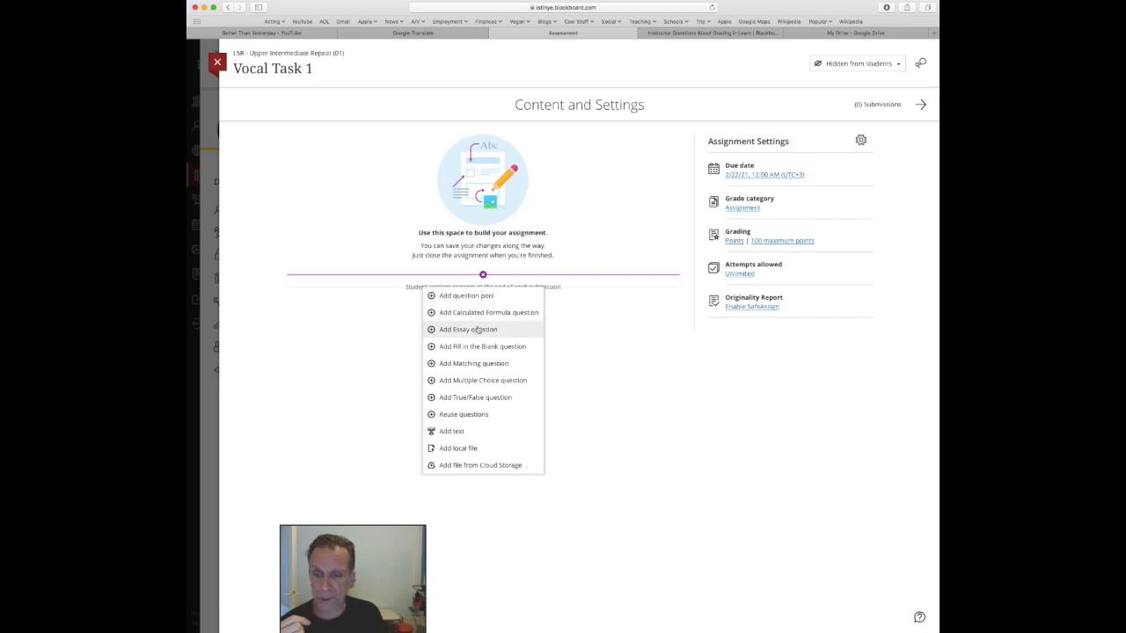
left_click(466, 449)
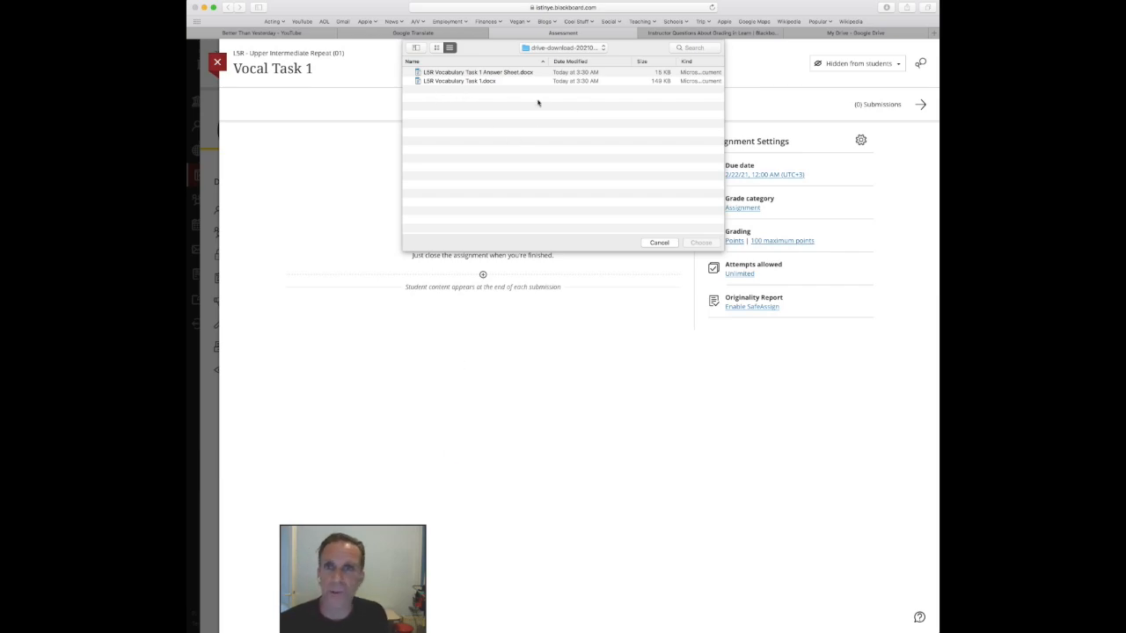
left_click(463, 81)
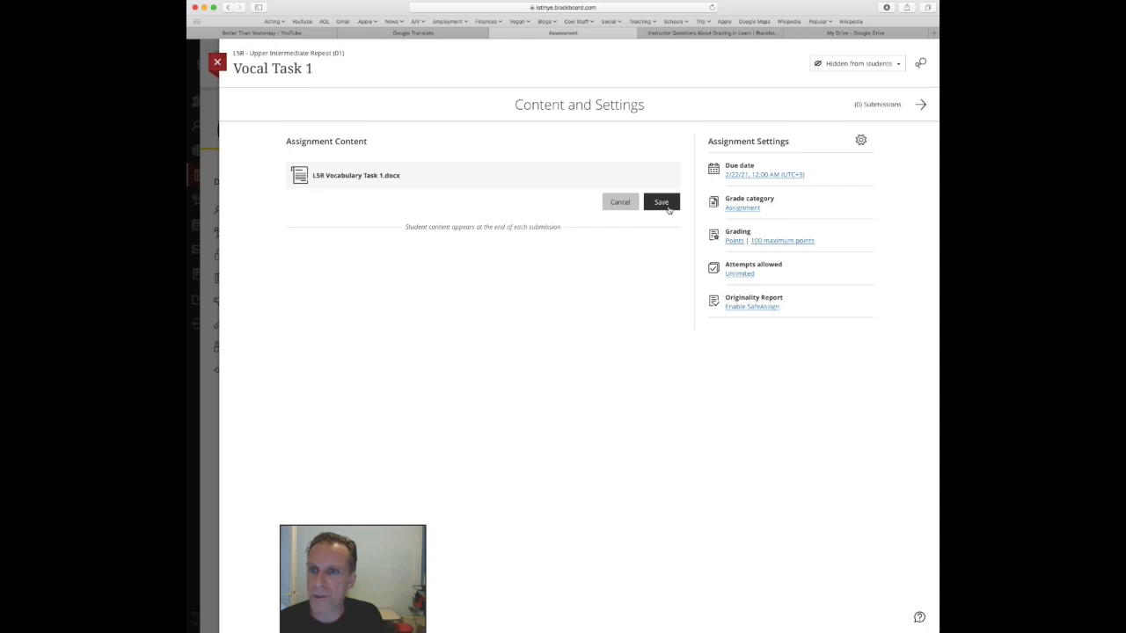
left_click(664, 203)
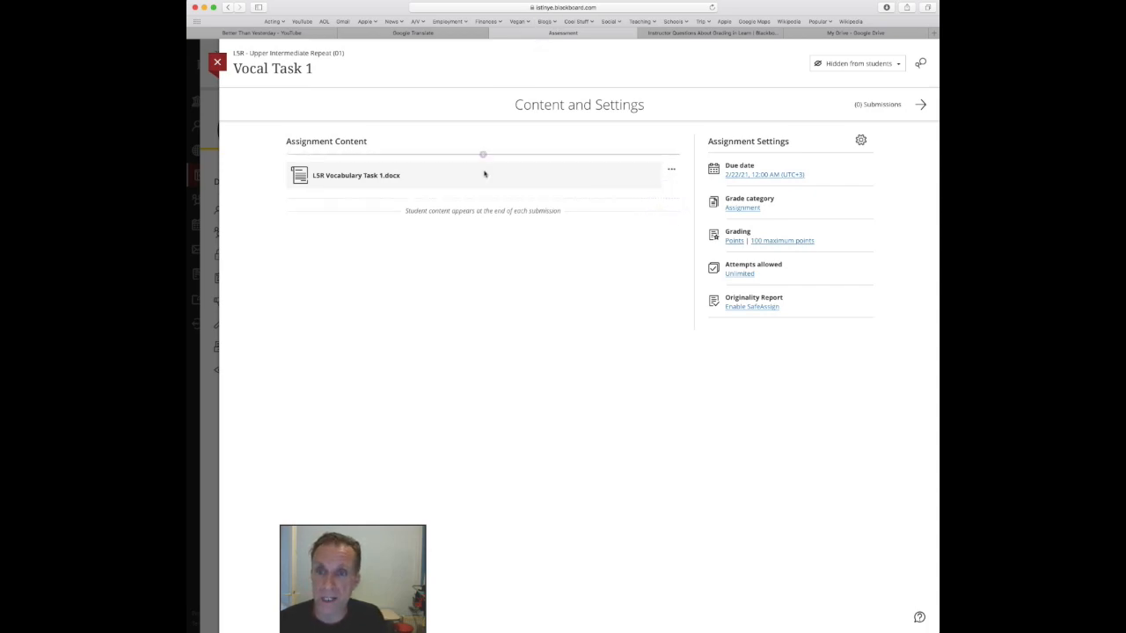
Step: Add the local file "L5R Vocabulary Task 1 Answer Sheet.docx" below the task document and save it
left_click(483, 200)
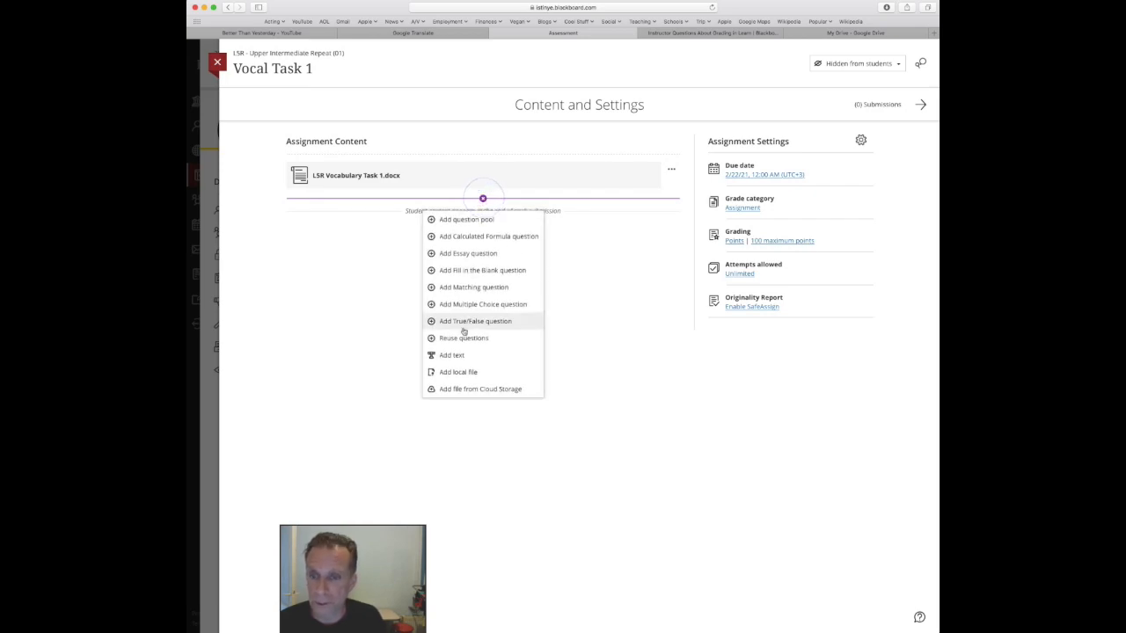
left_click(459, 372)
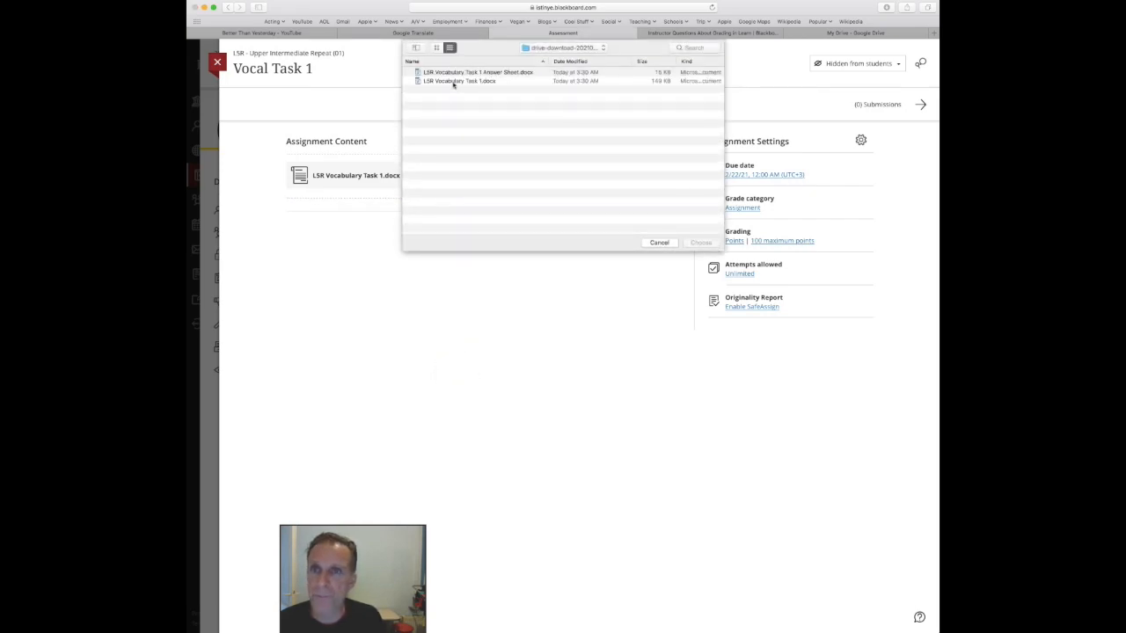
left_click(461, 74)
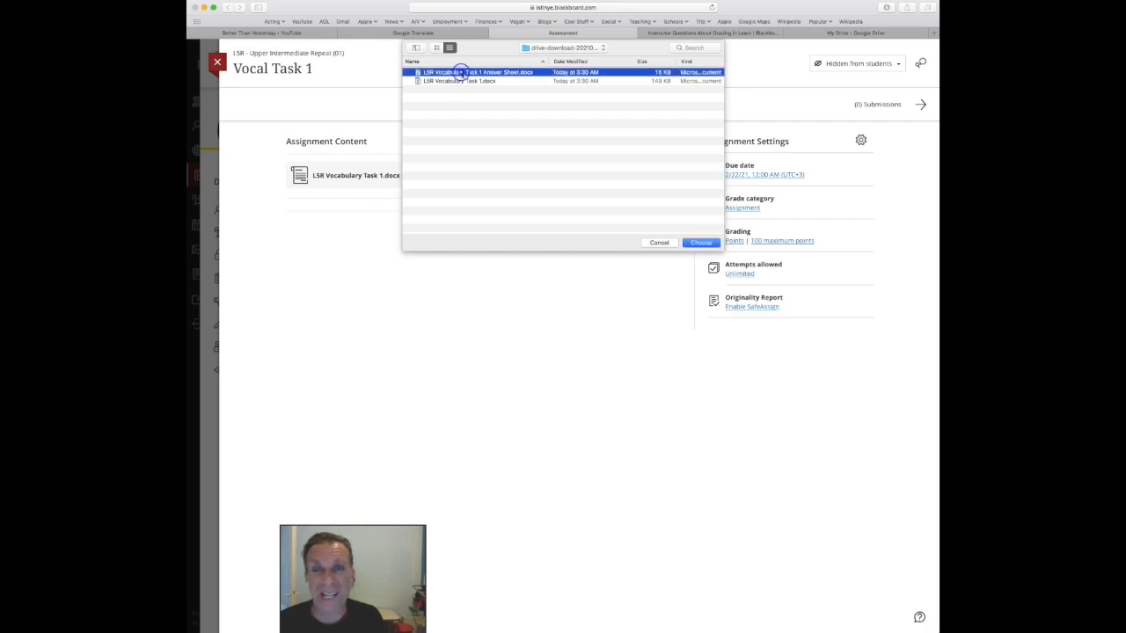
left_click(701, 243)
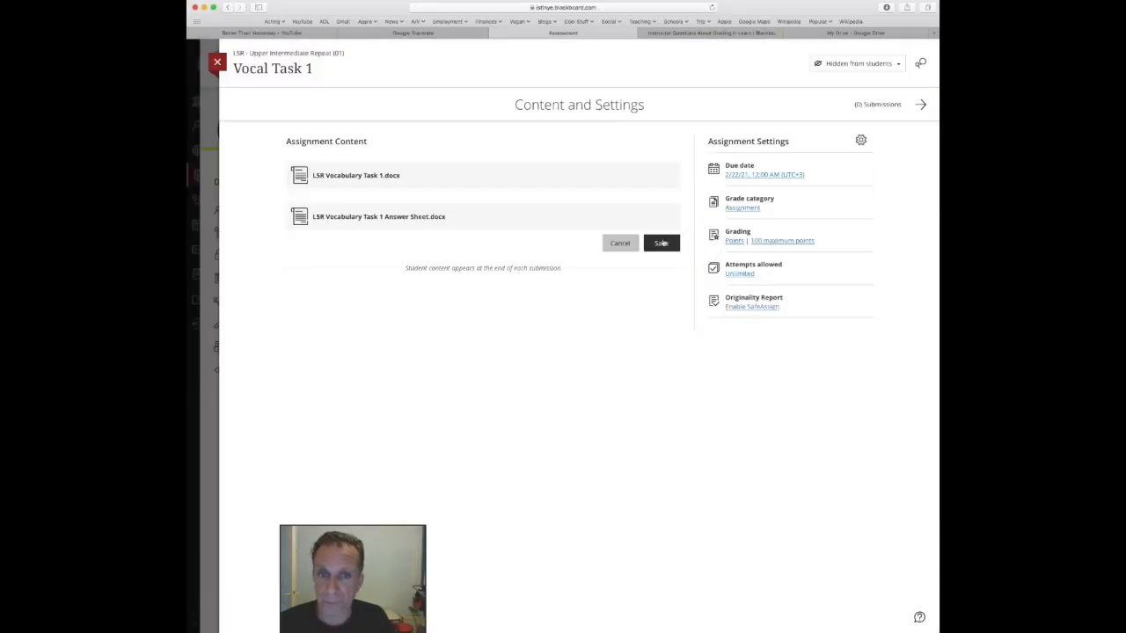
left_click(658, 252)
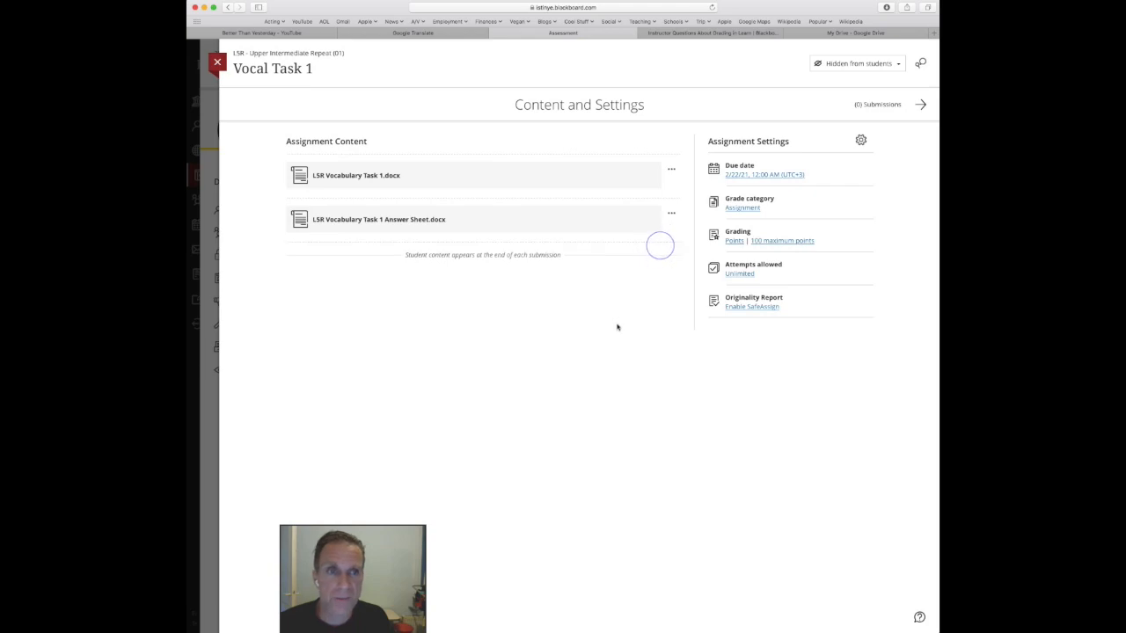
Step: Make the Vocal Task 1 assignment visible to students
left_click(886, 63)
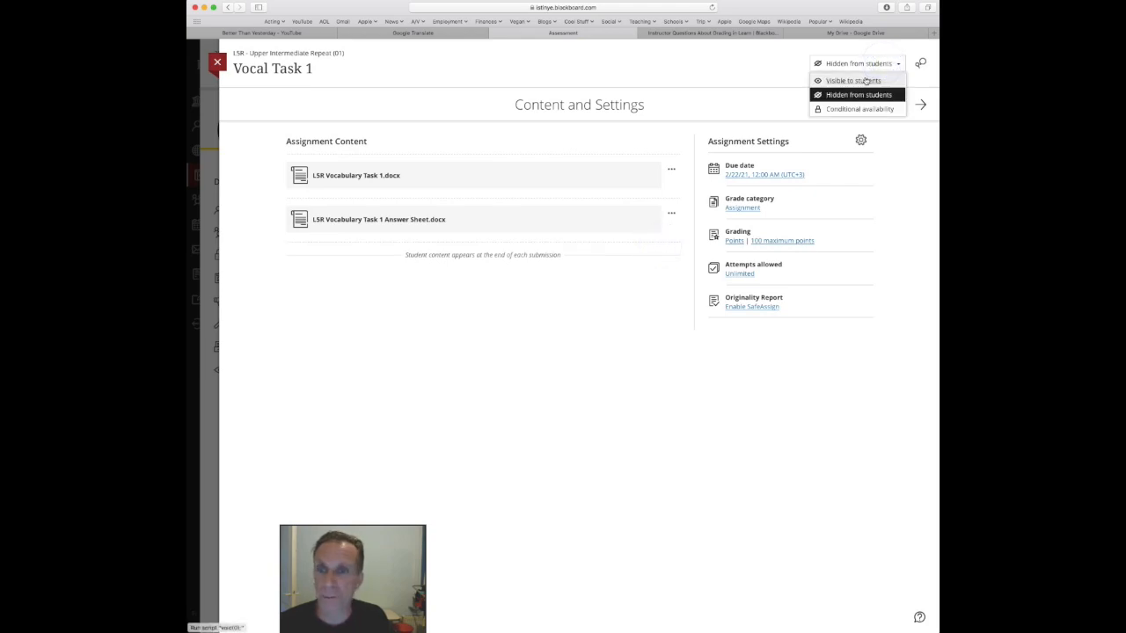
left_click(865, 80)
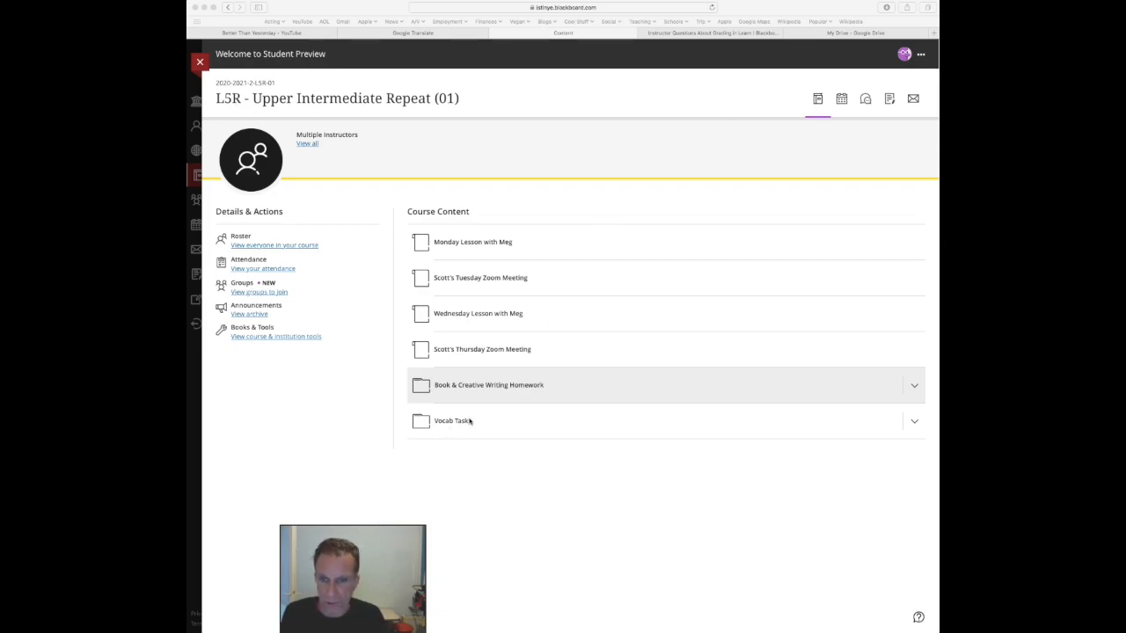
Step: In the student preview, open the Vocal Task 1 assessment from the Vocab Tasks folder
left_click(461, 421)
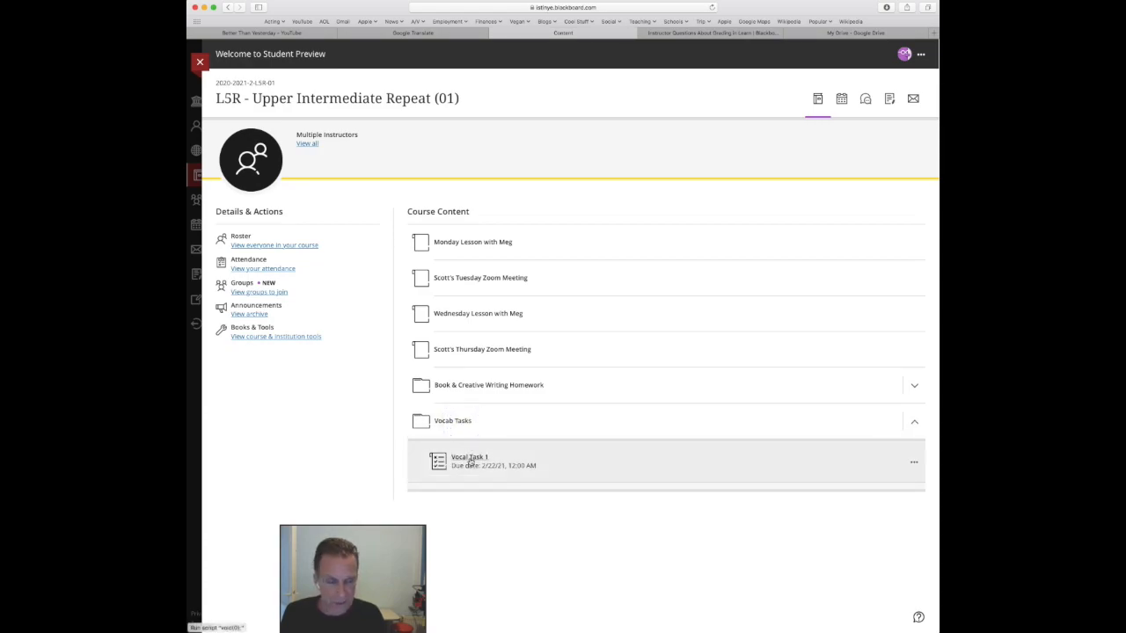
left_click(471, 462)
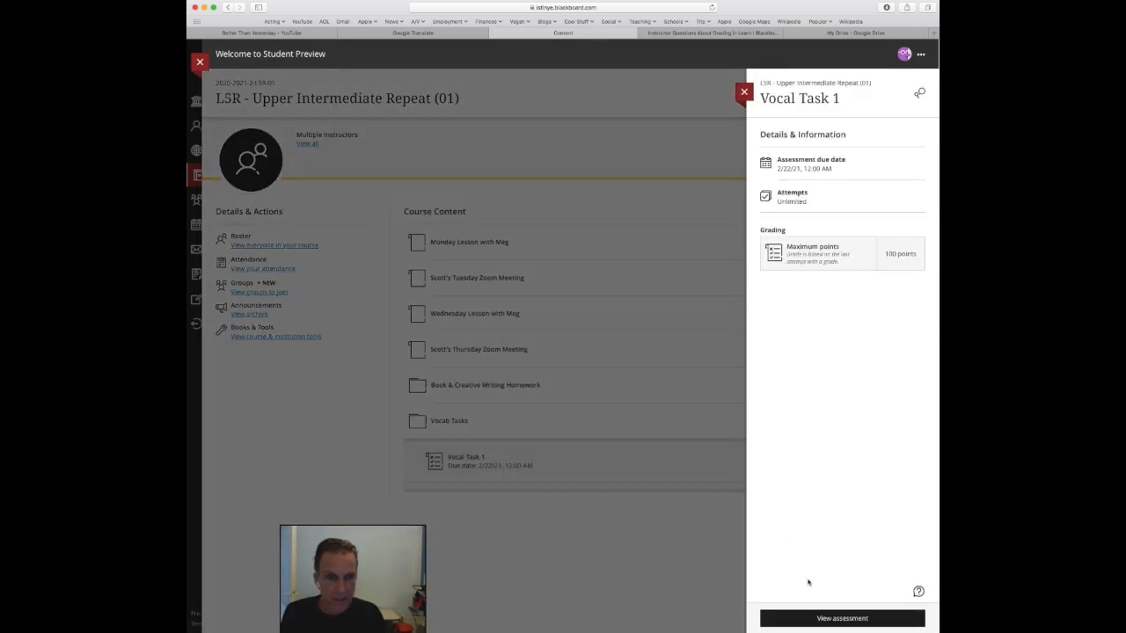
left_click(847, 620)
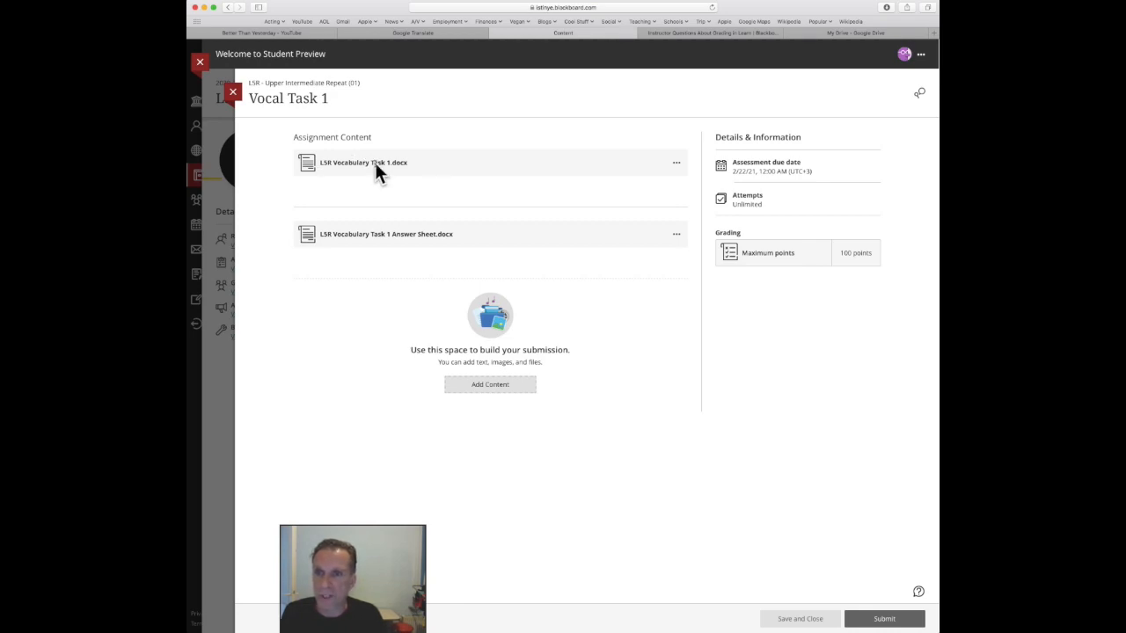
Step: Check the download options offered to students for the task document and the answer sheet
left_click(680, 159)
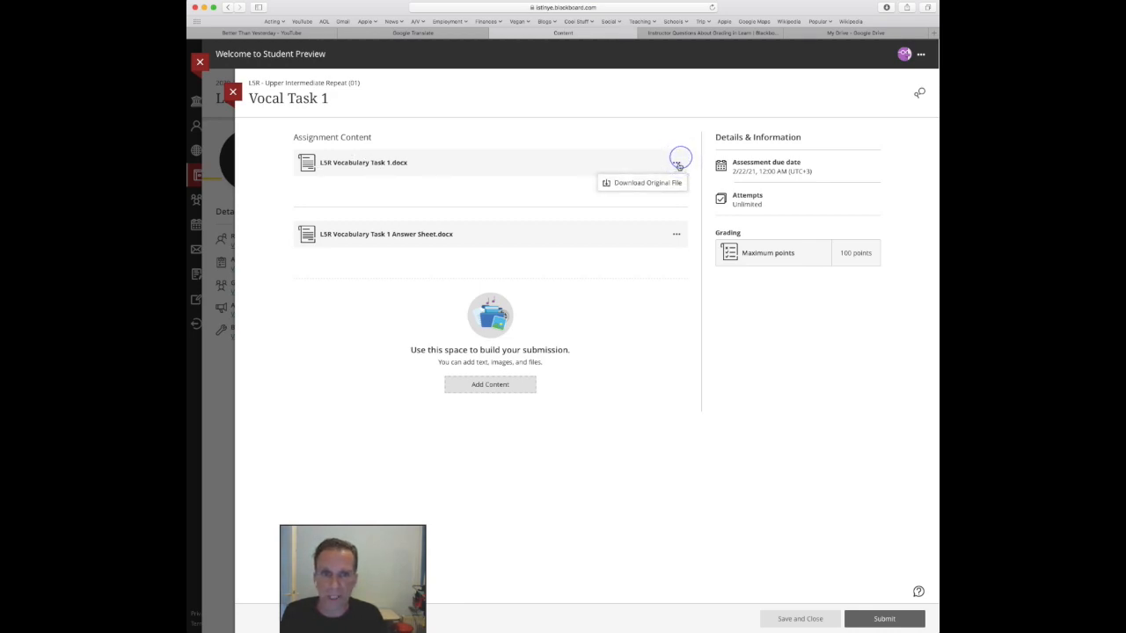
left_click(536, 158)
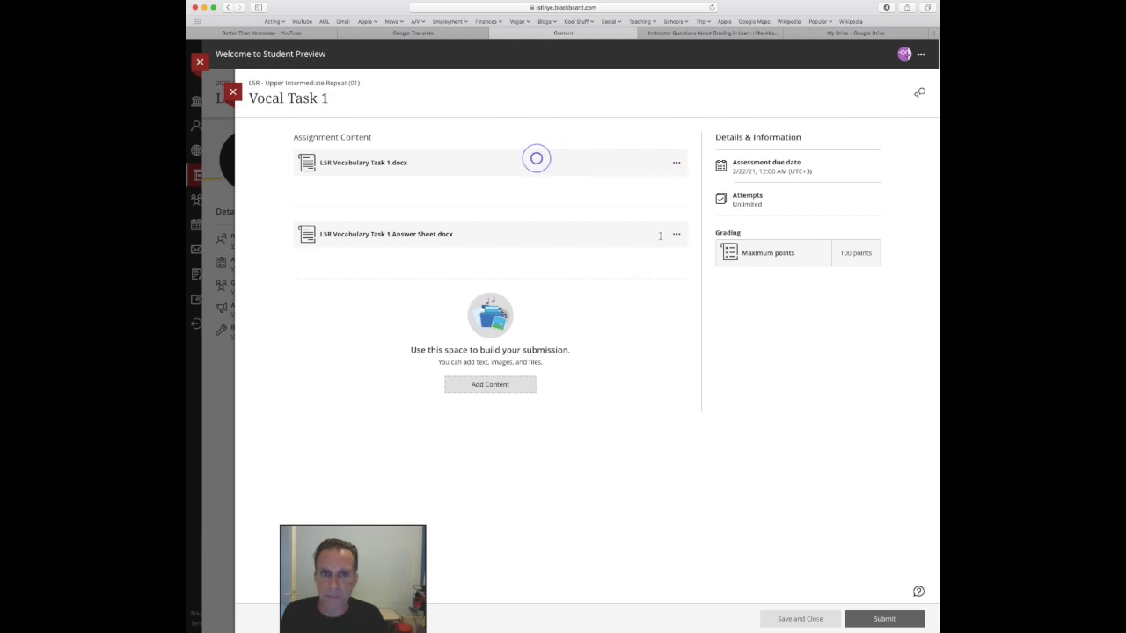
left_click(677, 234)
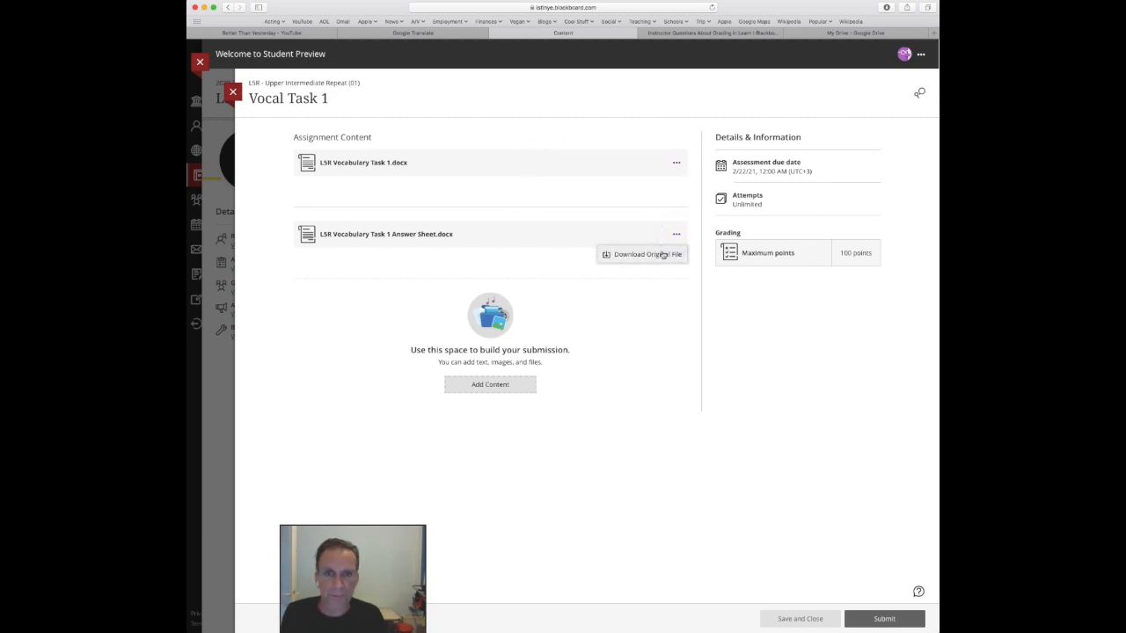
left_click(541, 235)
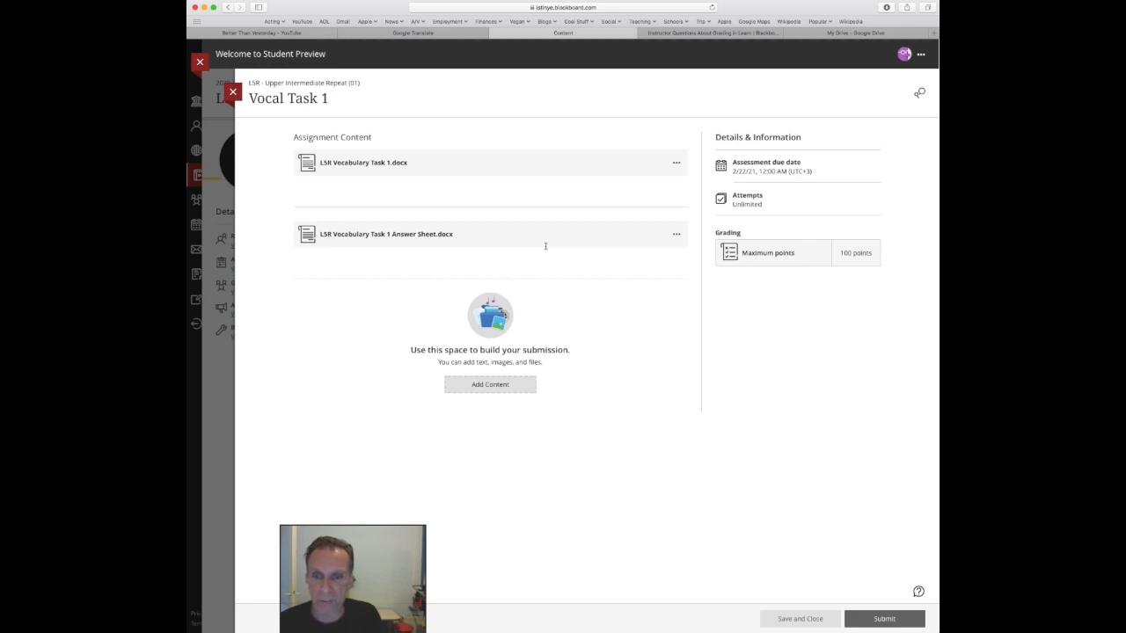
Step: Switch to the Word document to view the filled-in answer sheet, and return to the assignment in Safari
key("ctrl+Up")
left_click(299, 256)
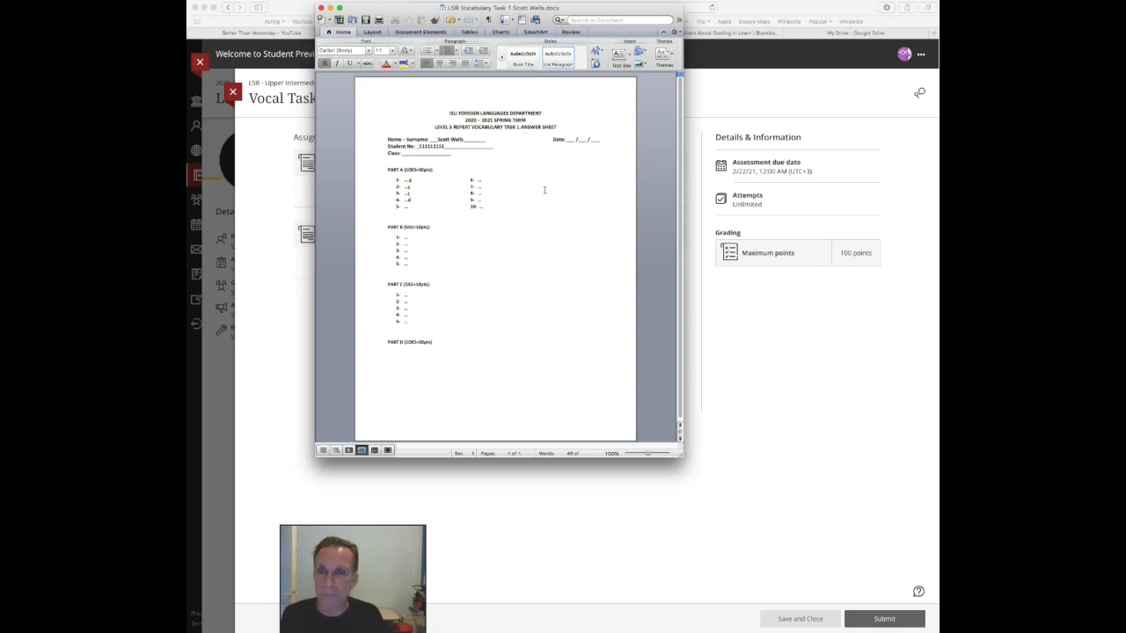
key("ctrl+Up")
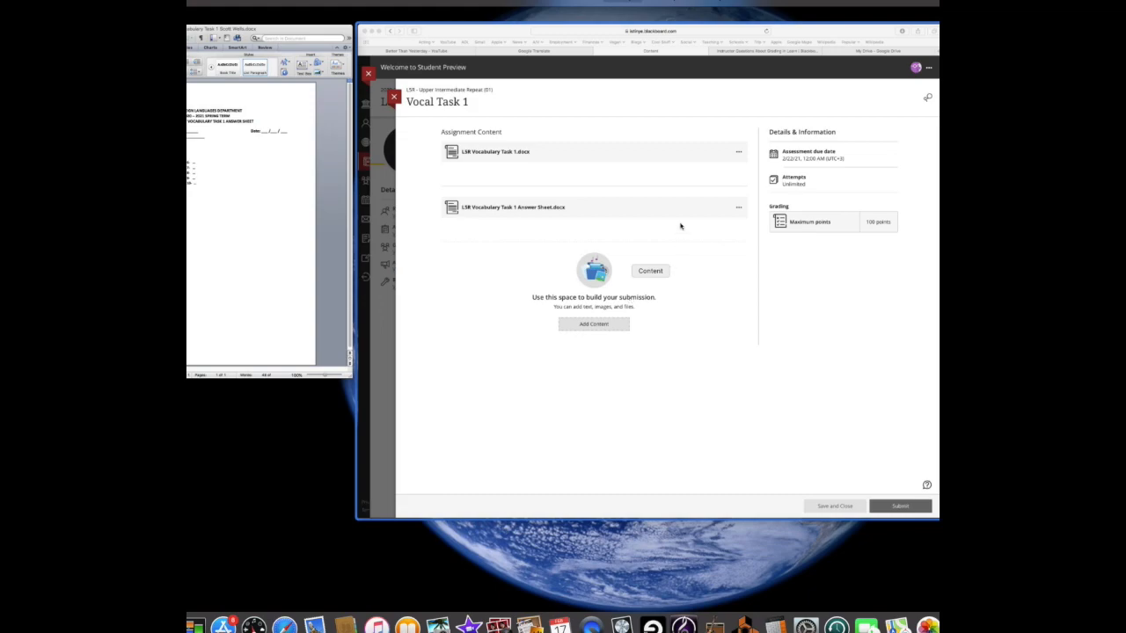
left_click(680, 225)
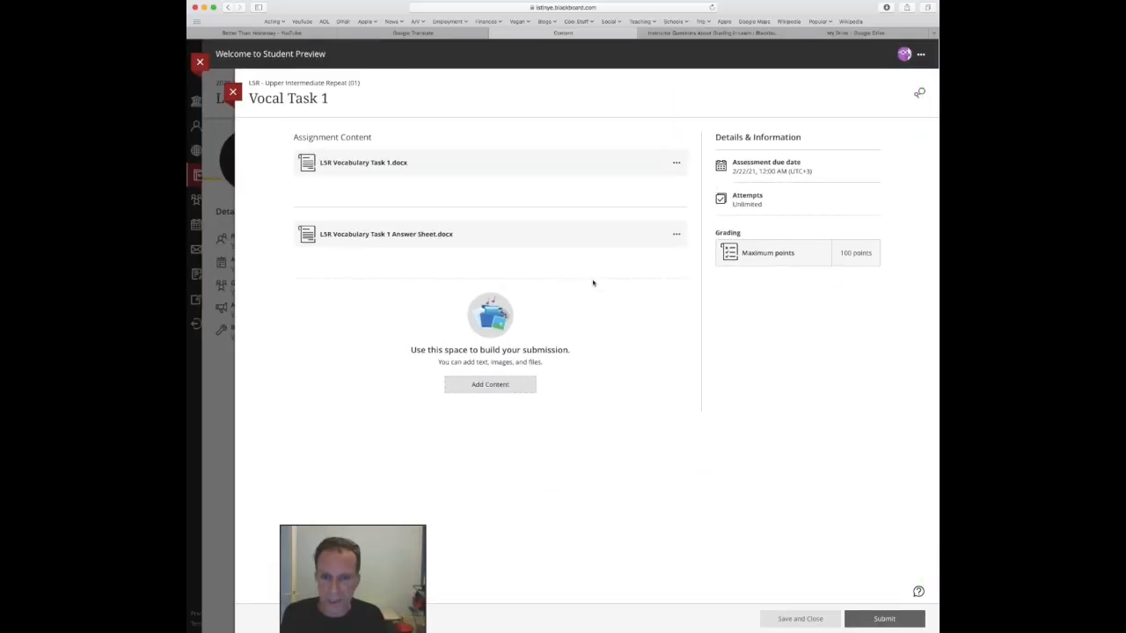
Step: Add the student's completed Vocabulary Task 1 answer sheet as a local file in the submission and save its display name
left_click(498, 386)
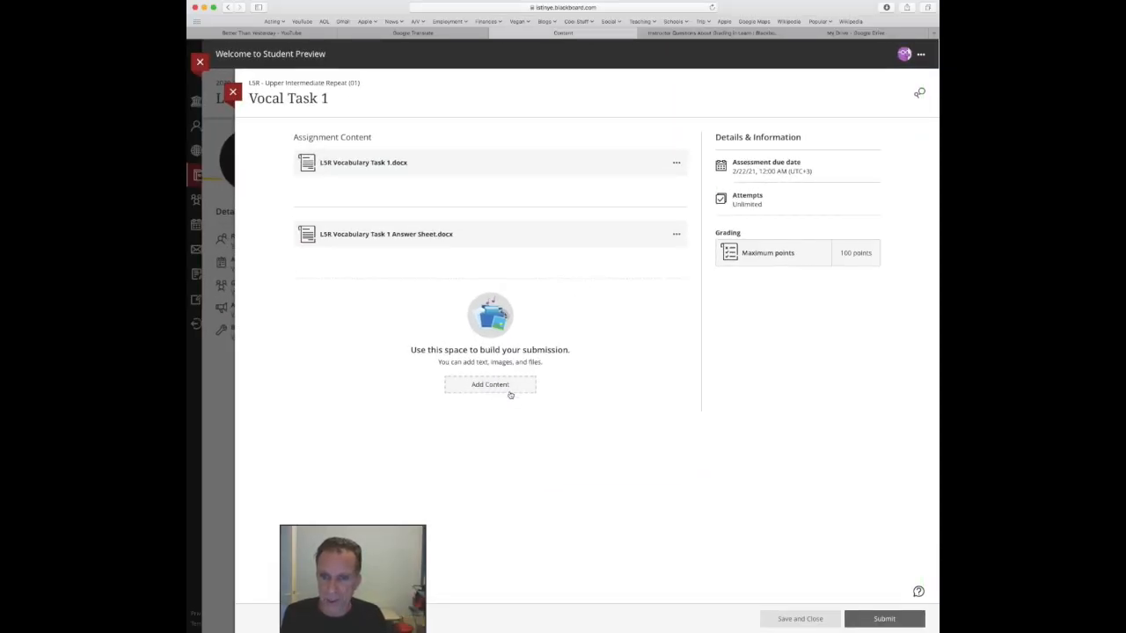
left_click(498, 385)
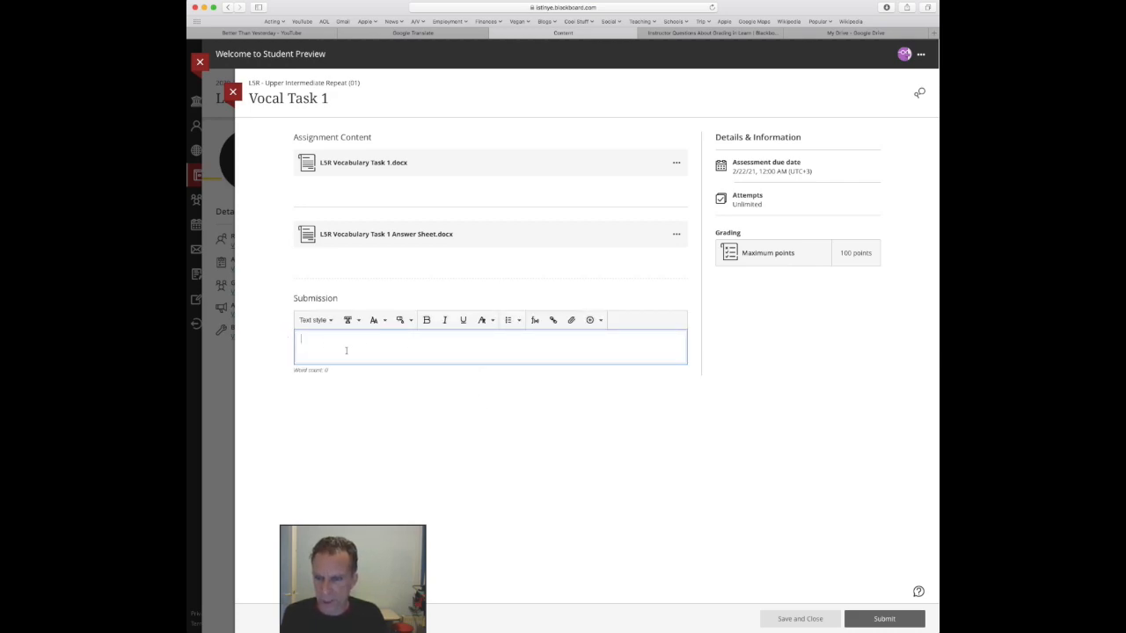
left_click(572, 321)
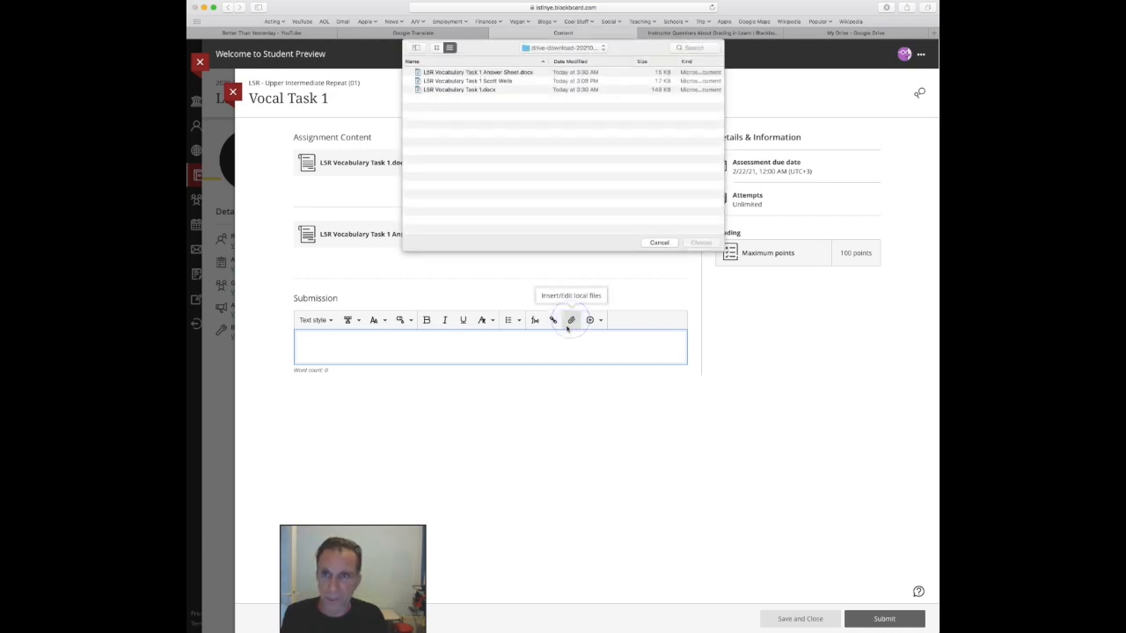
left_click(503, 81)
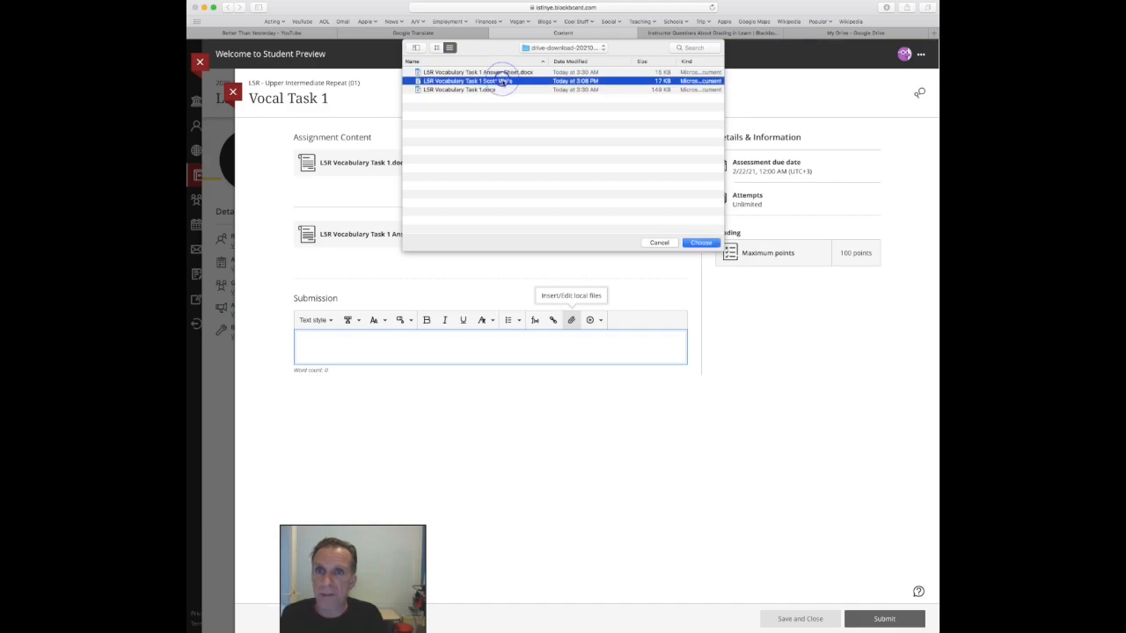
left_click(702, 243)
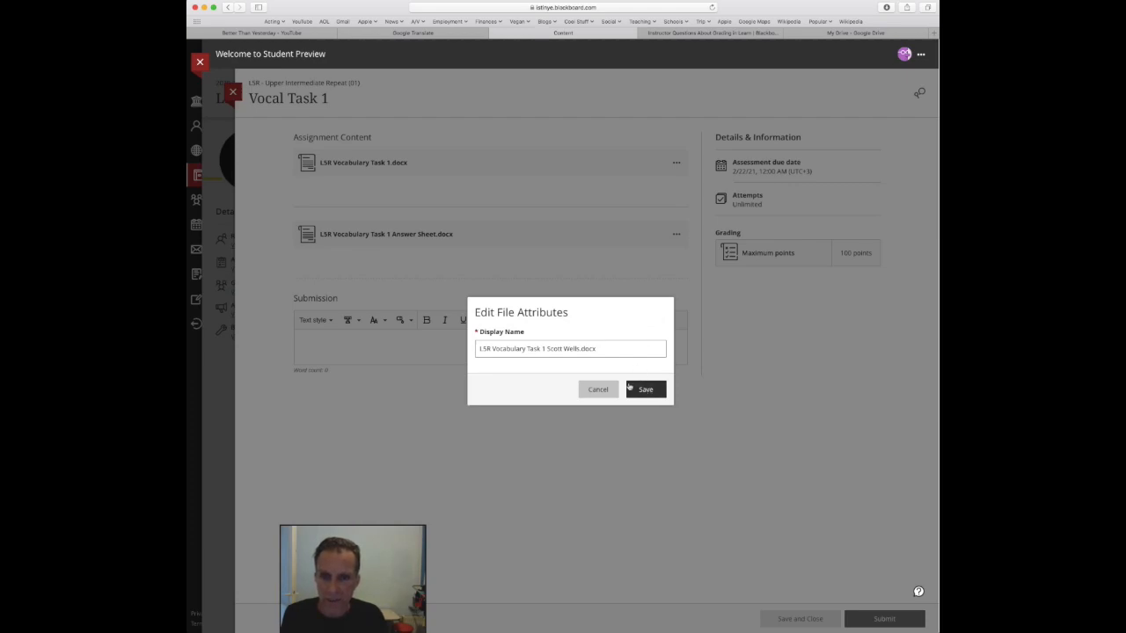
left_click(654, 393)
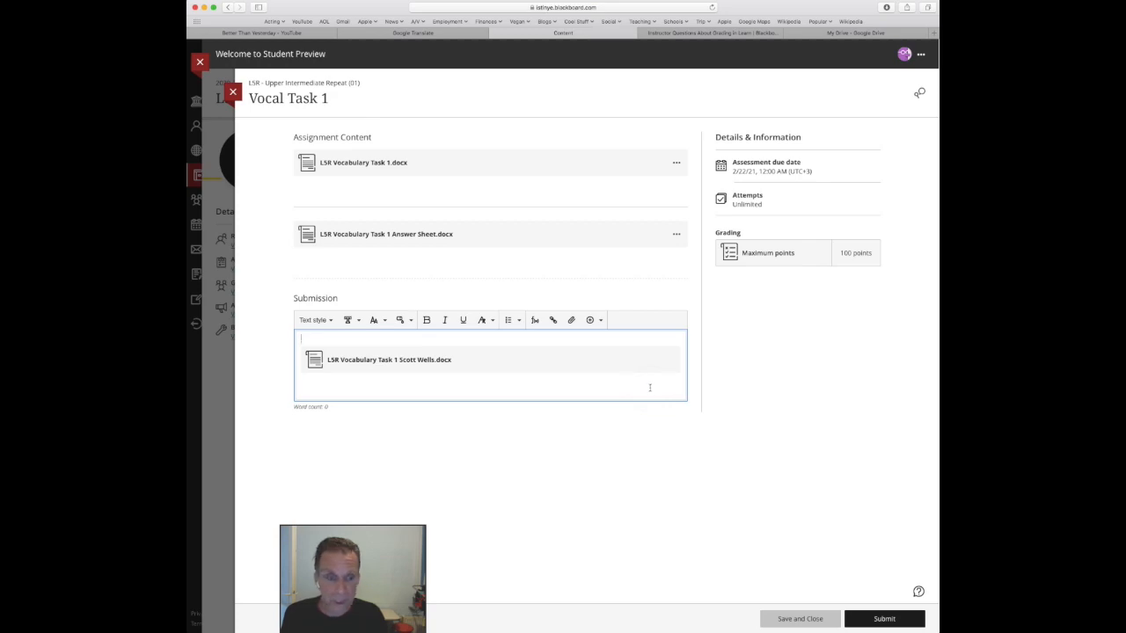
Step: Submit the Vocal Task 1 attempt with confirmation and exit the student preview
left_click(887, 620)
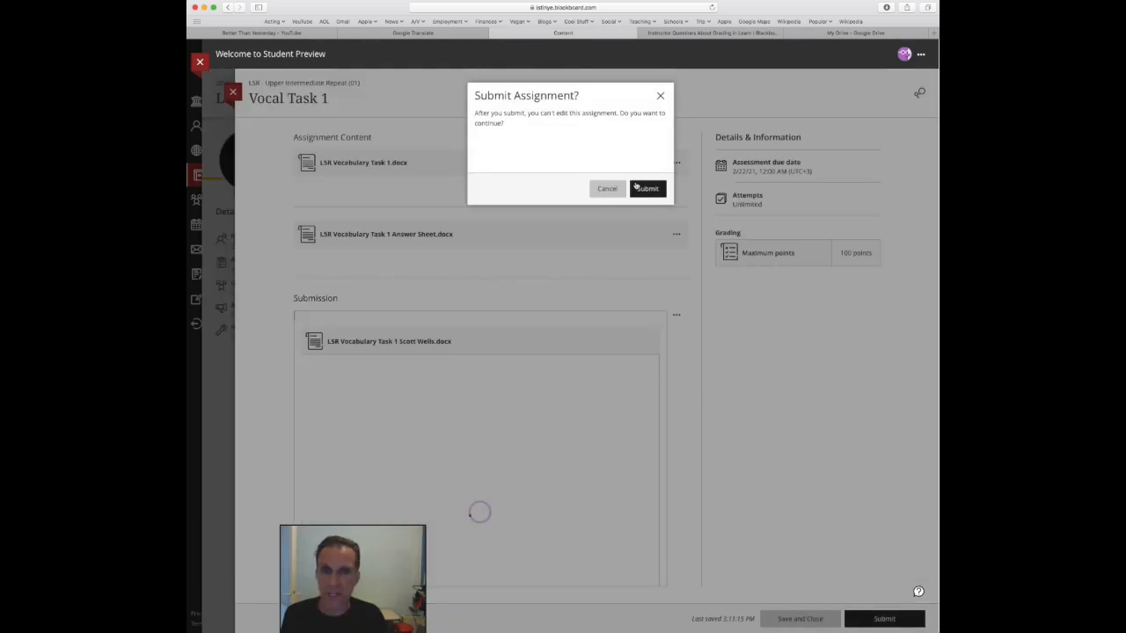
left_click(638, 188)
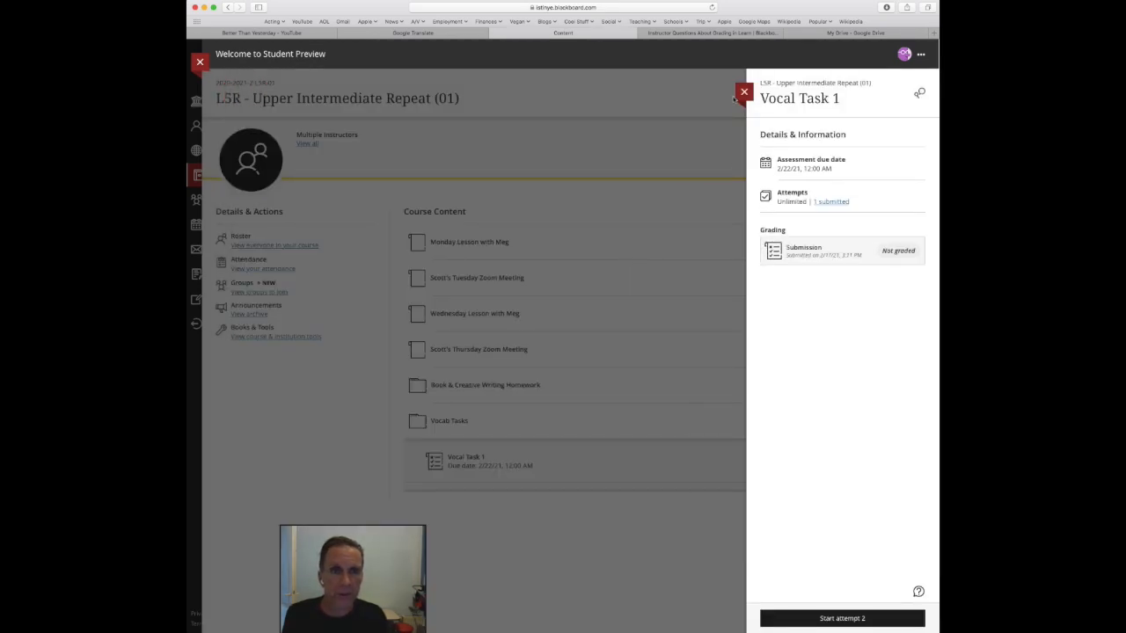
left_click(743, 92)
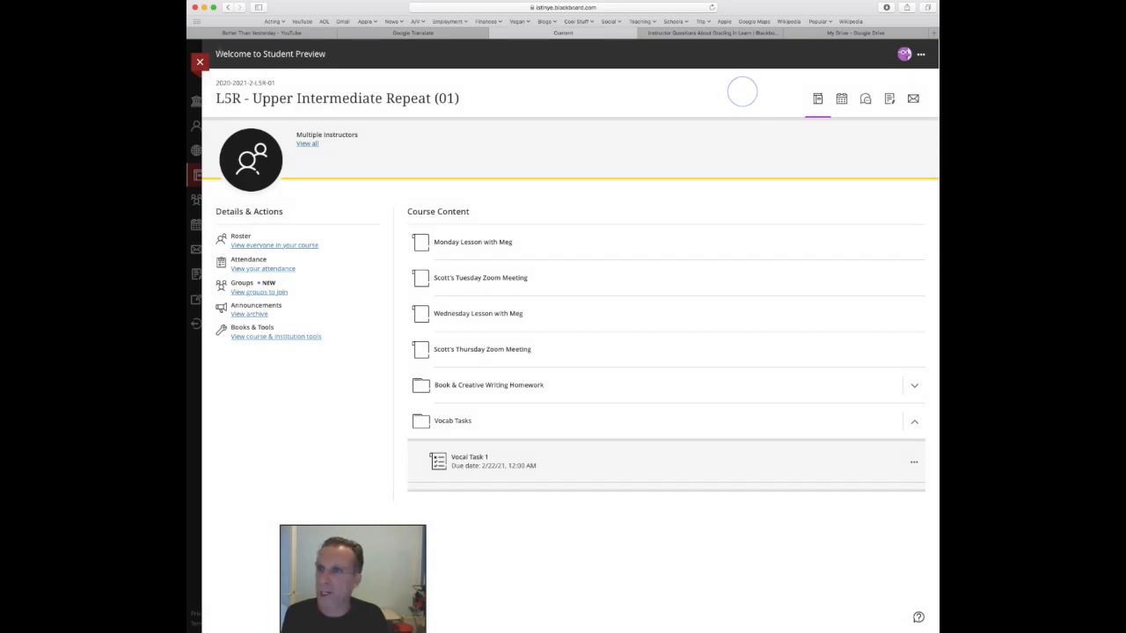
left_click(199, 62)
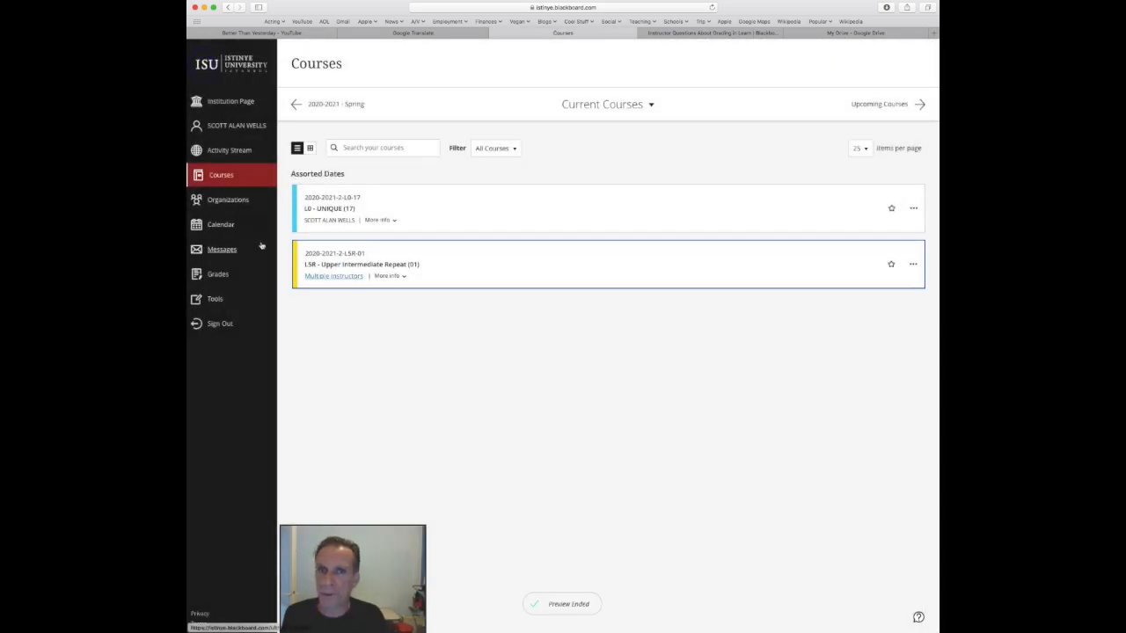
Step: Reopen the L5R - Upper Intermediate Repeat (01) course and show the submissions for Vocal Task 1 in Vocab Tasks
left_click(224, 177)
left_click(368, 265)
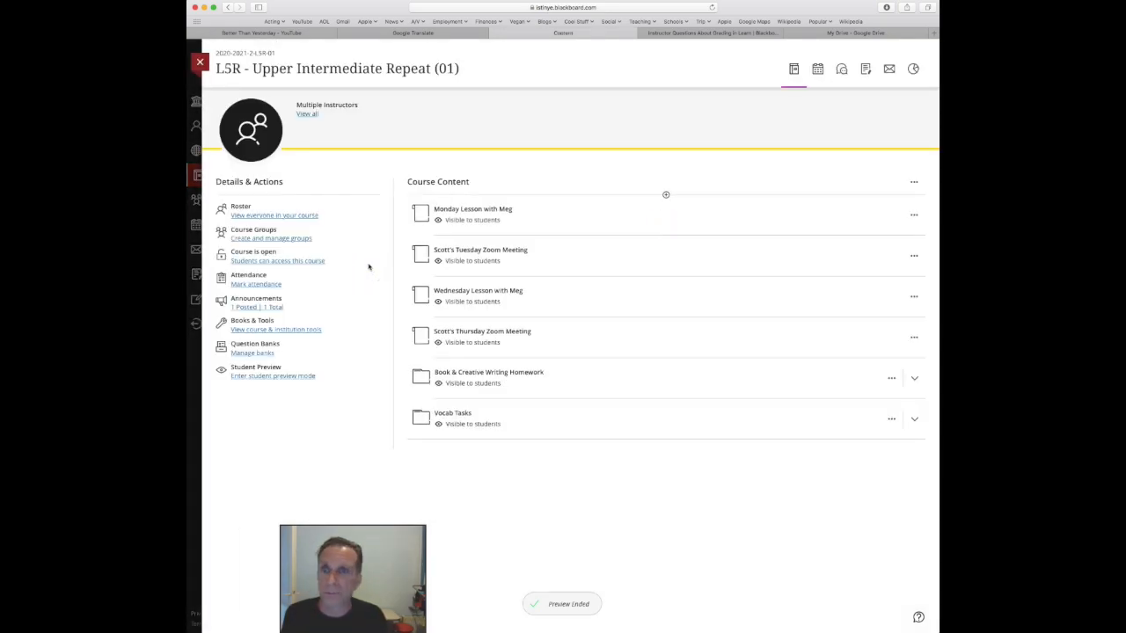
left_click(458, 417)
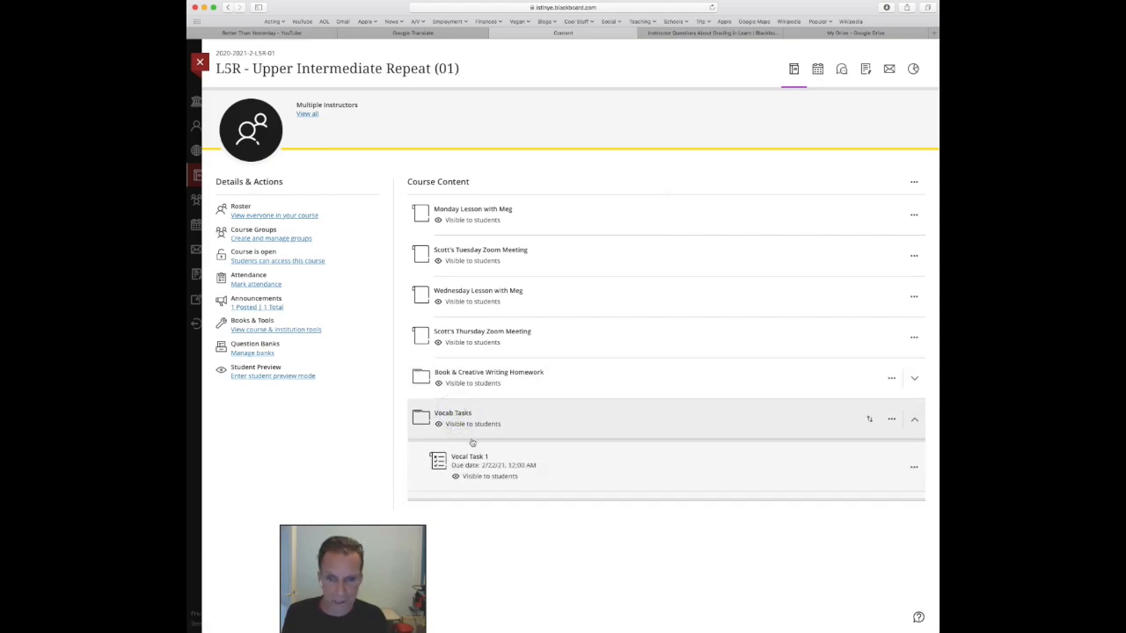
left_click(471, 457)
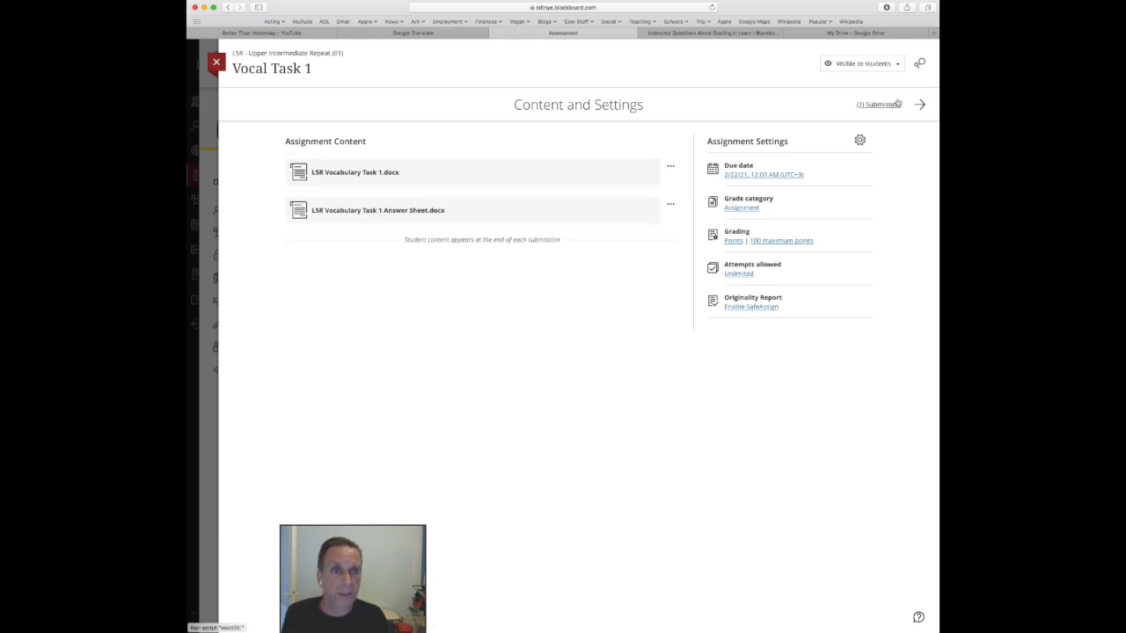
left_click(880, 105)
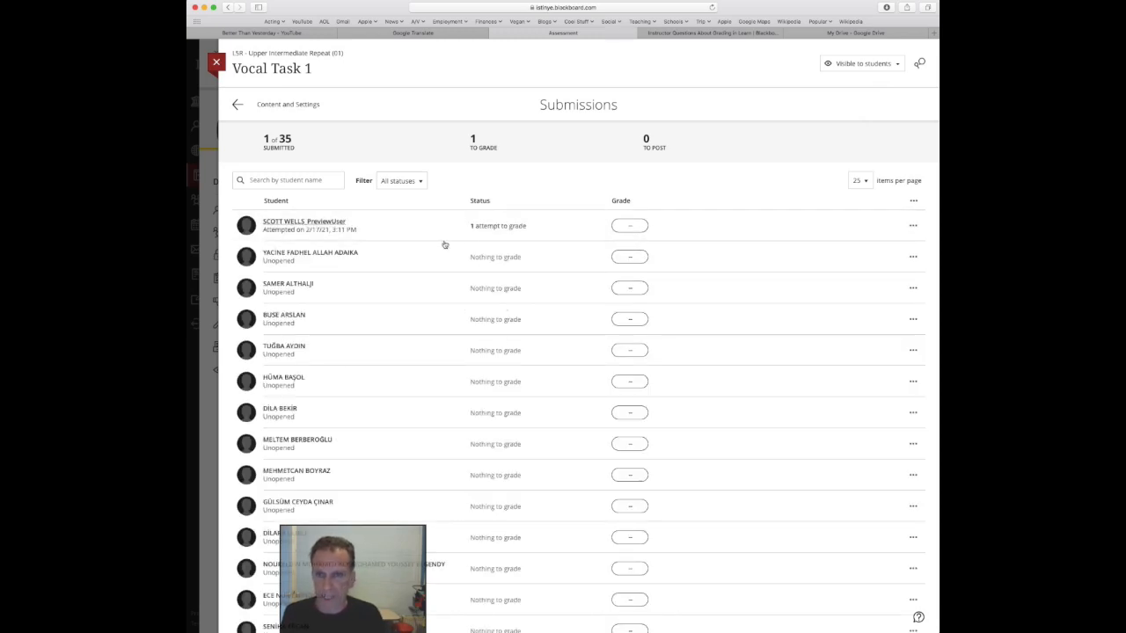
Step: Open Attempt 1 of the preview student and review the submitted answer sheet in the document viewer
left_click(503, 226)
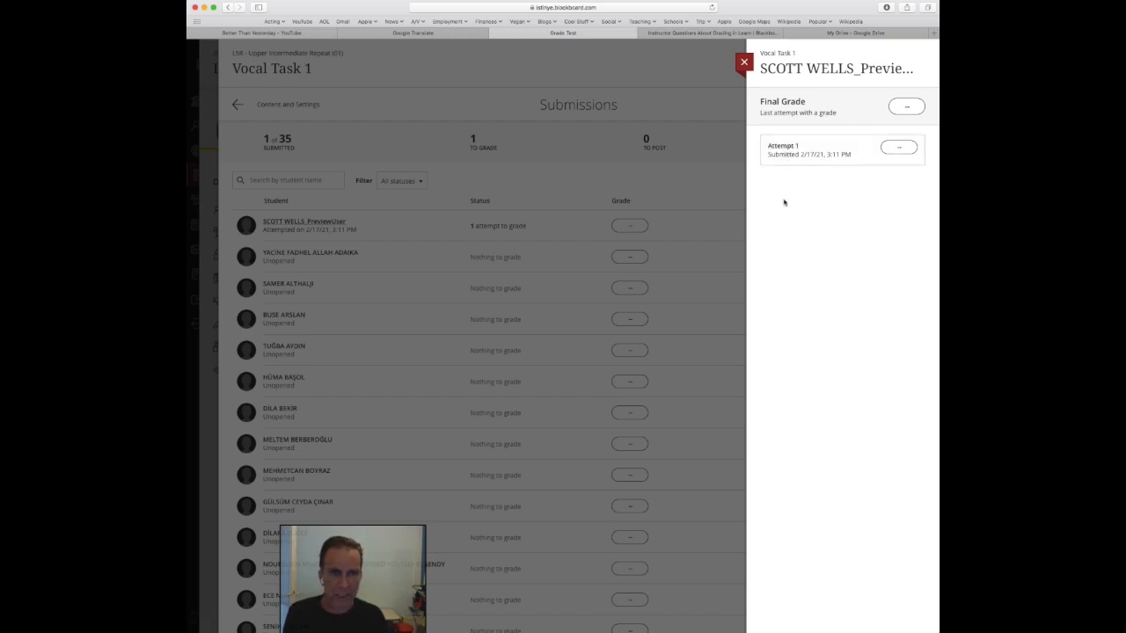
left_click(789, 147)
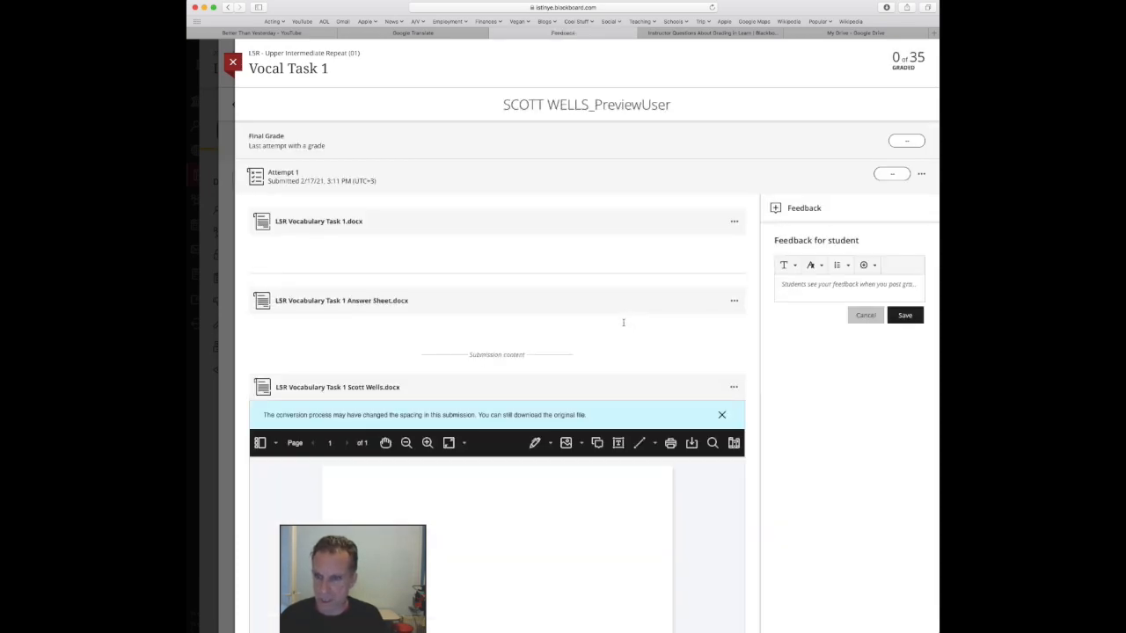
scroll(623, 323, "down", 2)
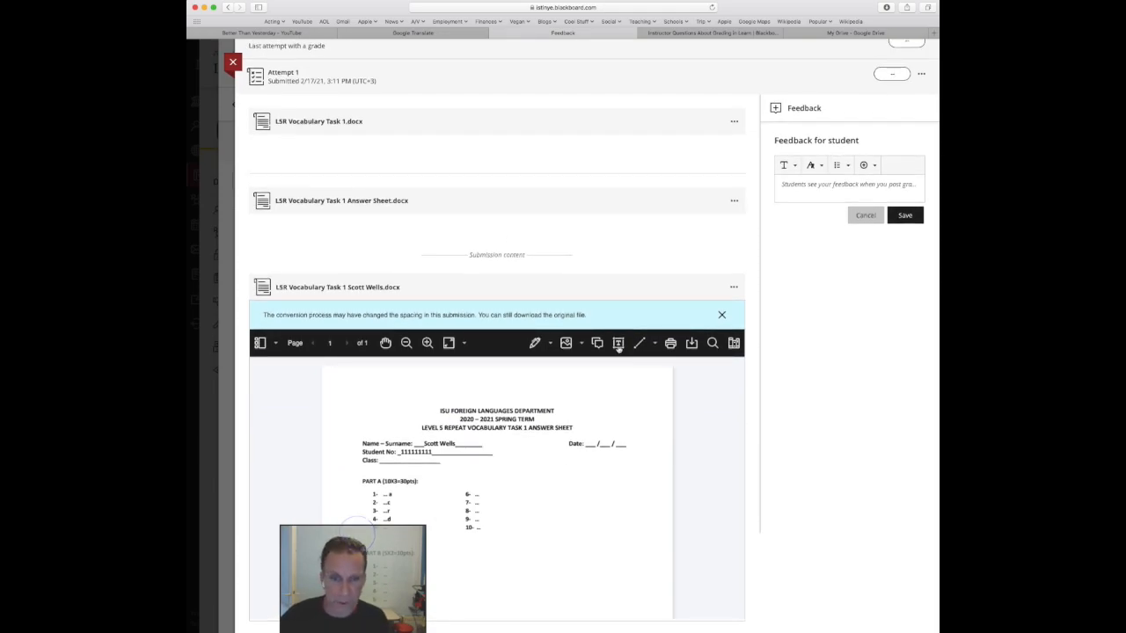
scroll(619, 359, "down", 5)
scroll(619, 359, "up", 3)
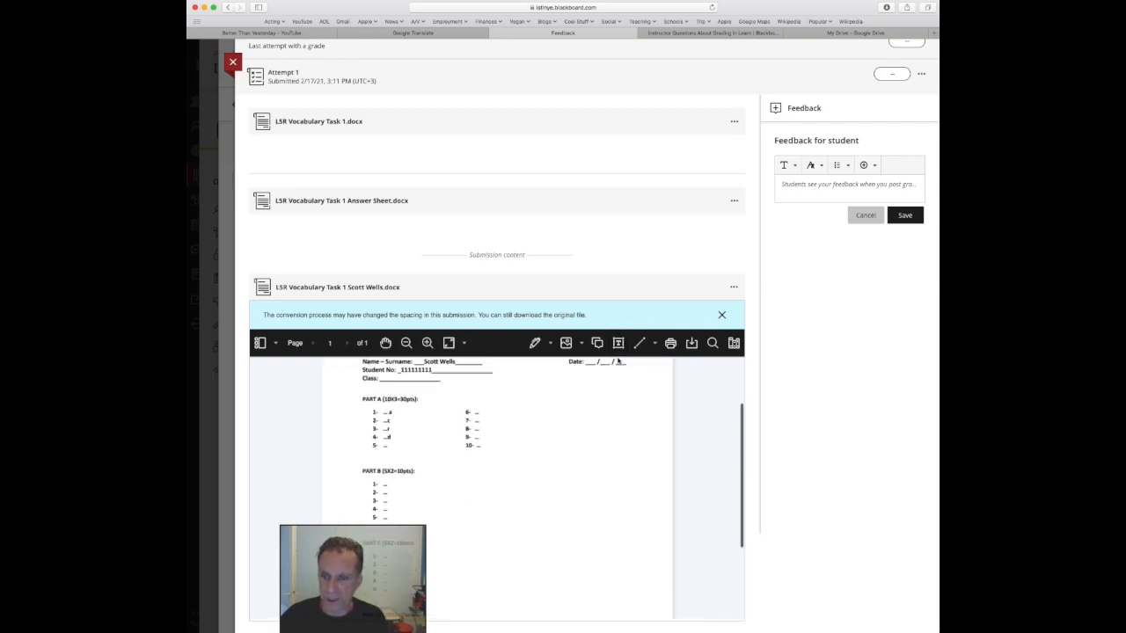
scroll(618, 361, "up", 3)
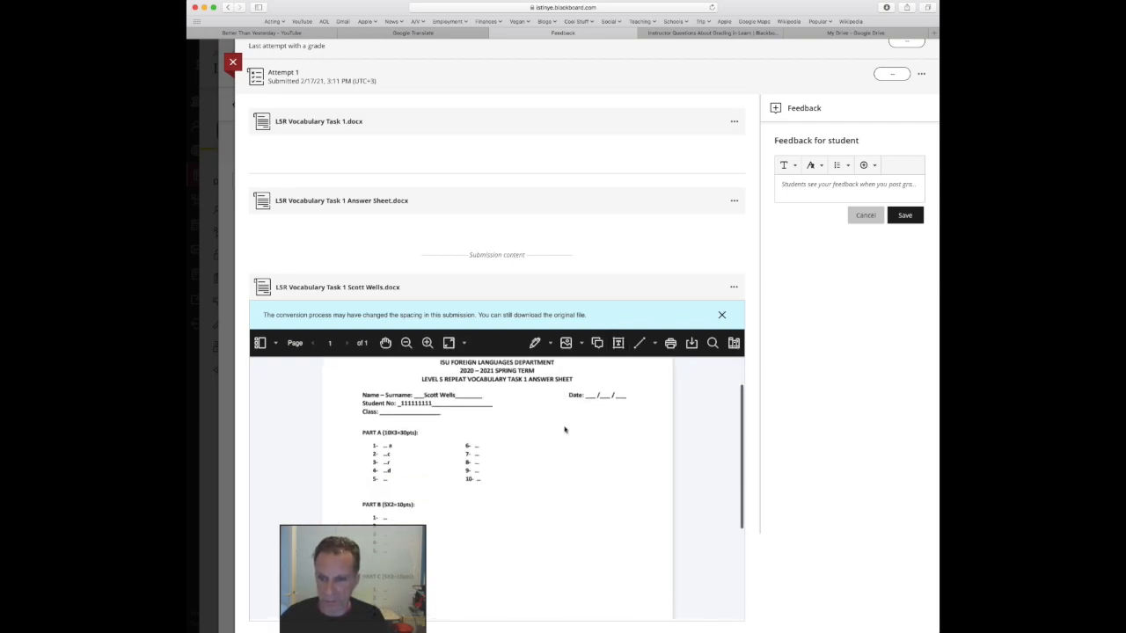
scroll(565, 429, "down", 1)
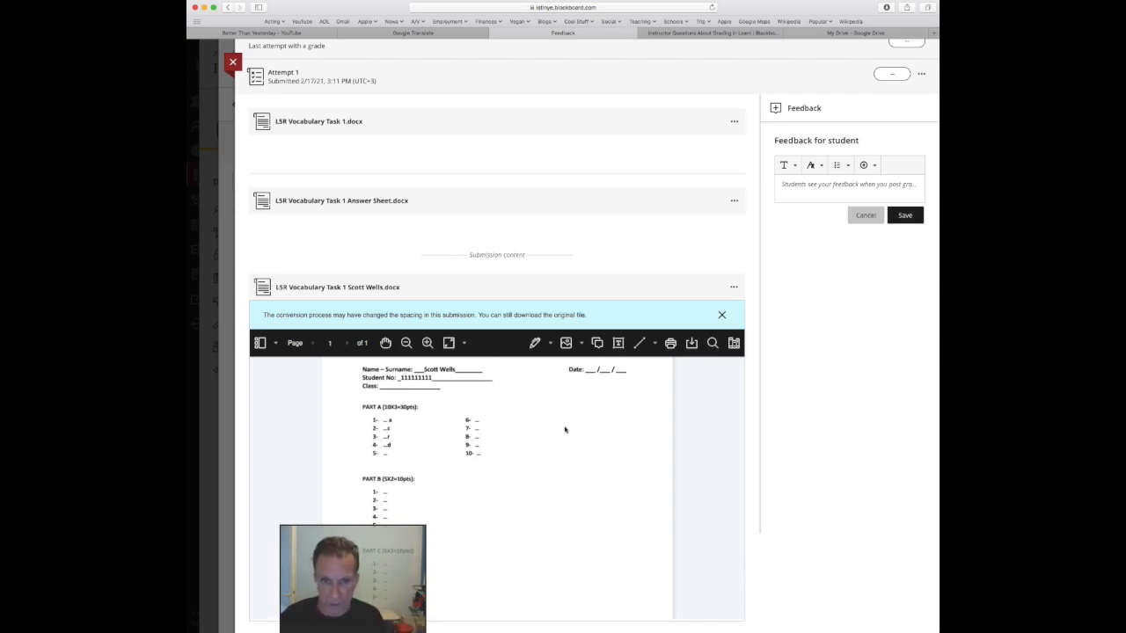
scroll(608, 424, "up", 3)
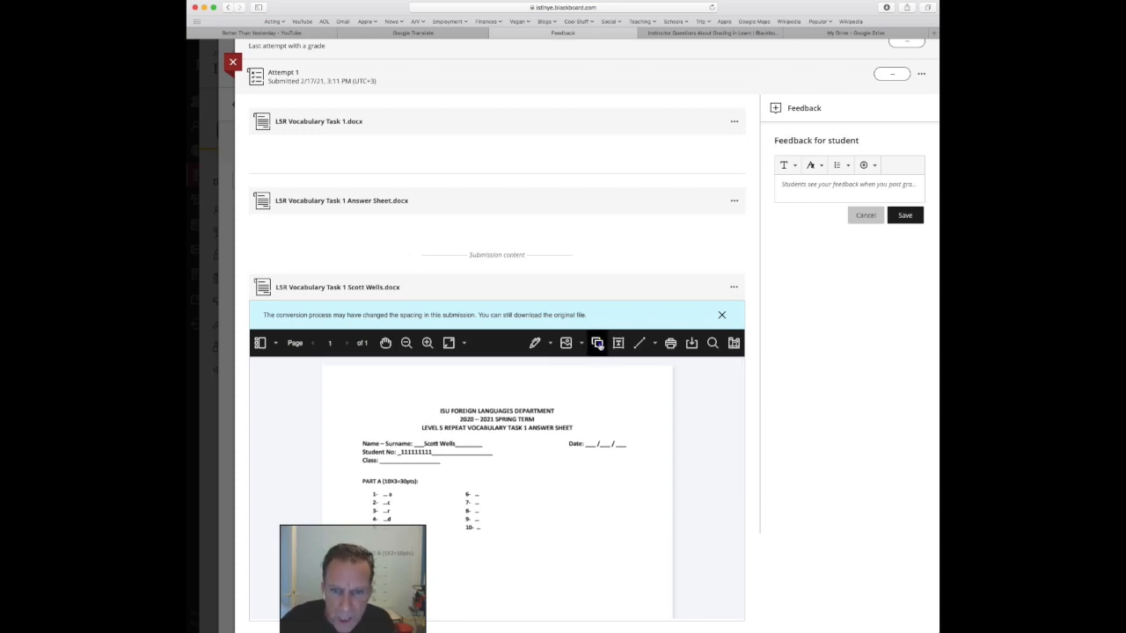
Step: Add the comment "this was wrong" beside Part A of the answer sheet and draw a blue freehand mark next to answers 6 to 10
left_click(598, 343)
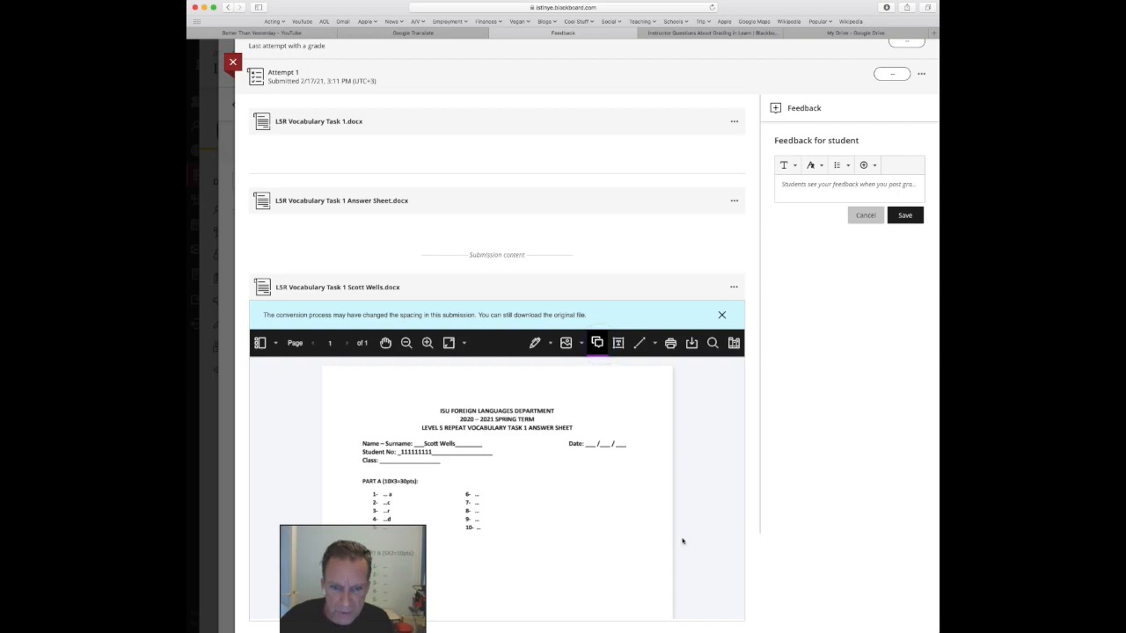
left_click(666, 500)
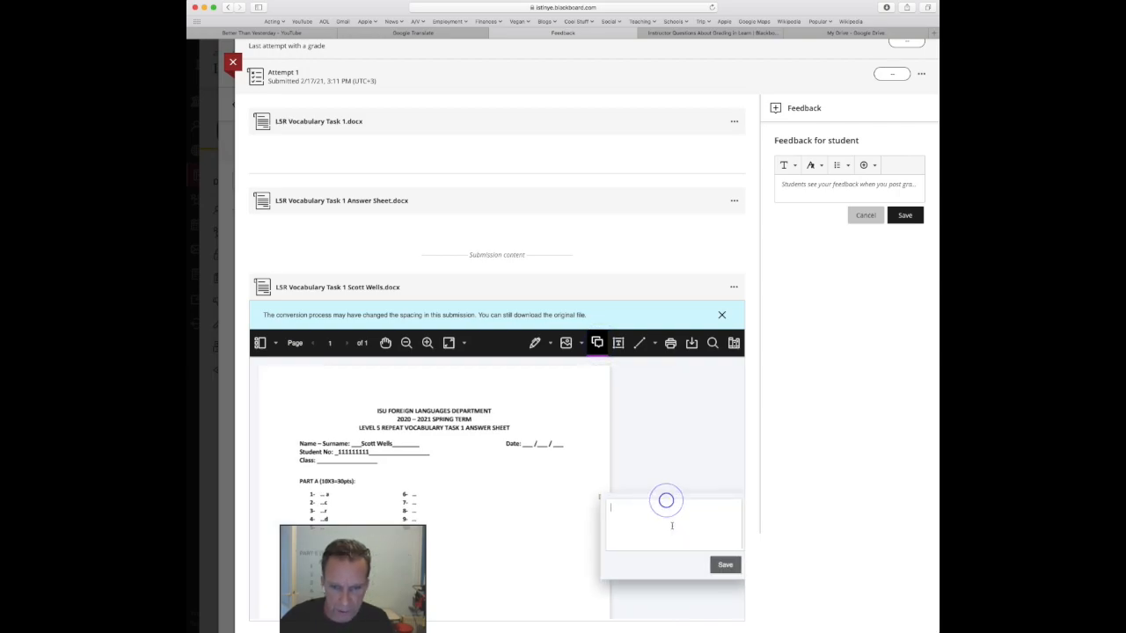
type("this")
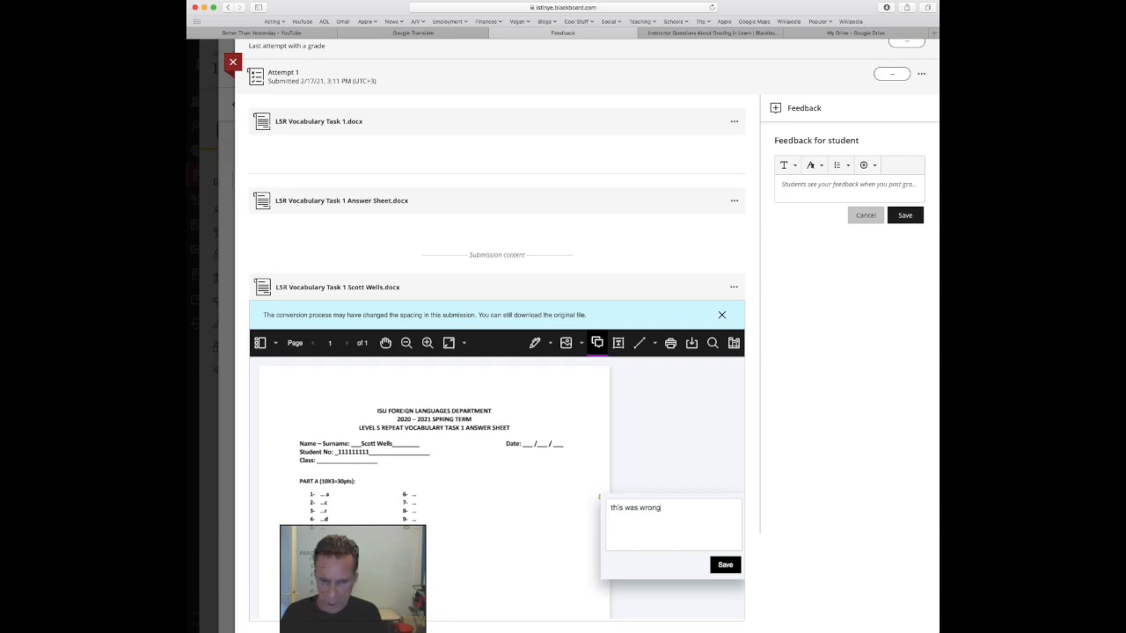
type(" was wrong")
left_click(724, 566)
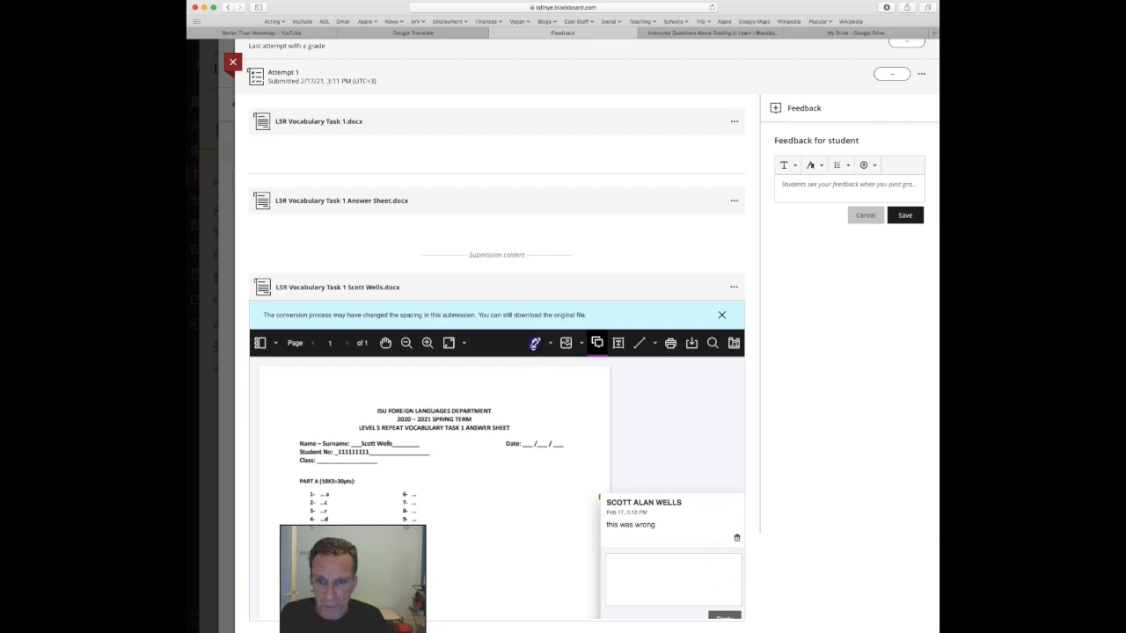
left_click(532, 342)
mouse_move(453, 489)
left_mouse_down()
mouse_move(424, 503)
mouse_move(572, 529)
left_mouse_up()
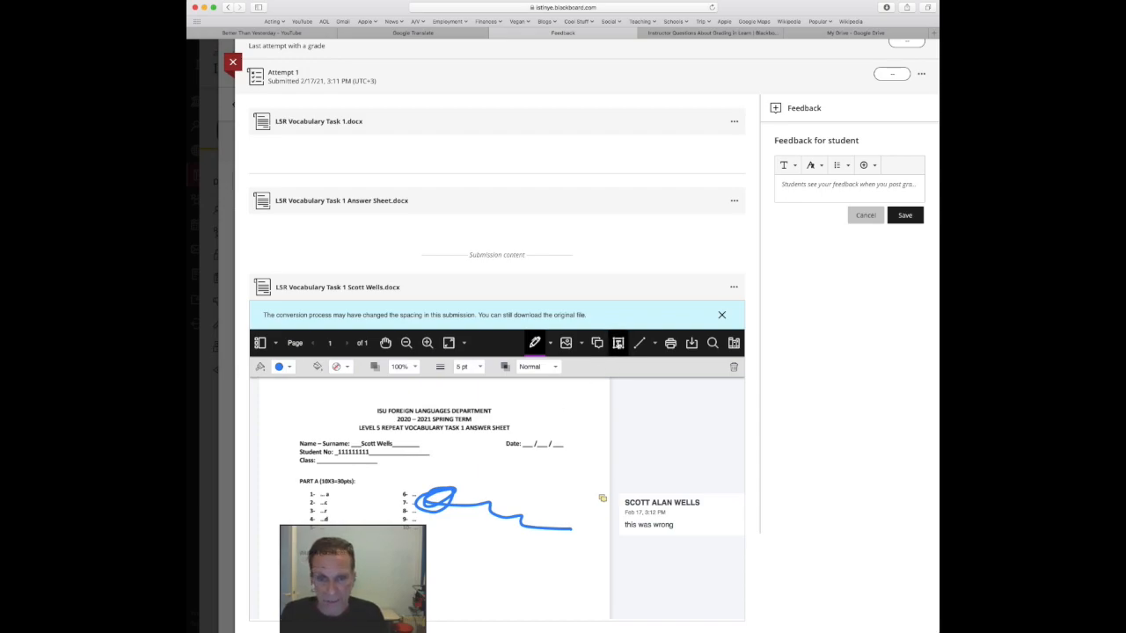
Step: Place the text annotation "this is wrong" on the answer sheet below the freehand mark
left_click(619, 343)
left_click(493, 568)
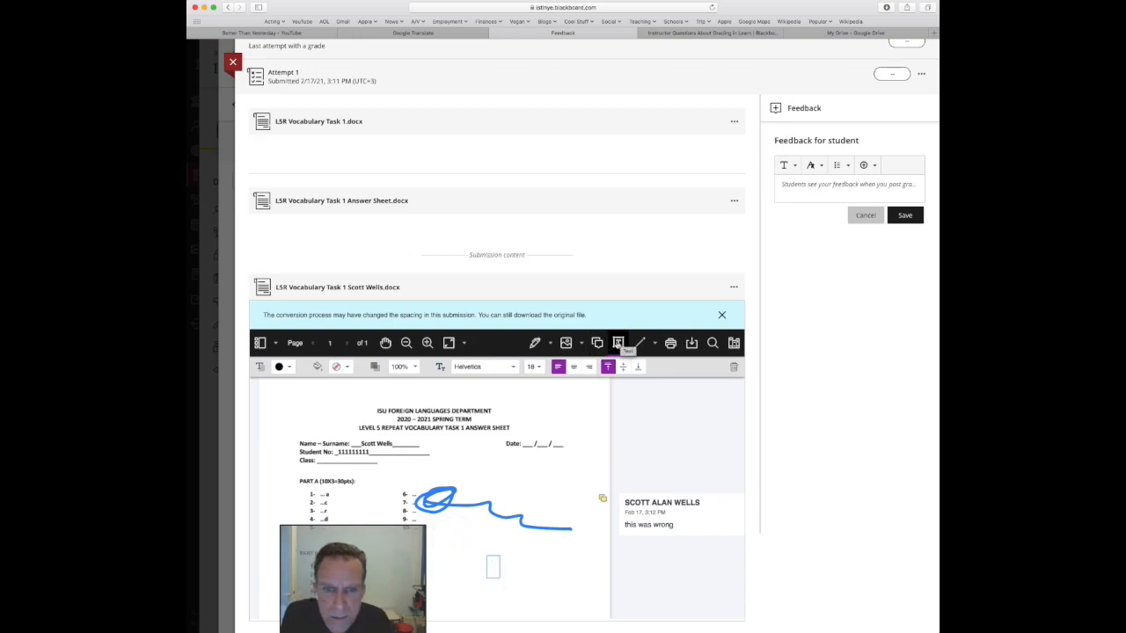
left_click(618, 344)
left_click(618, 344)
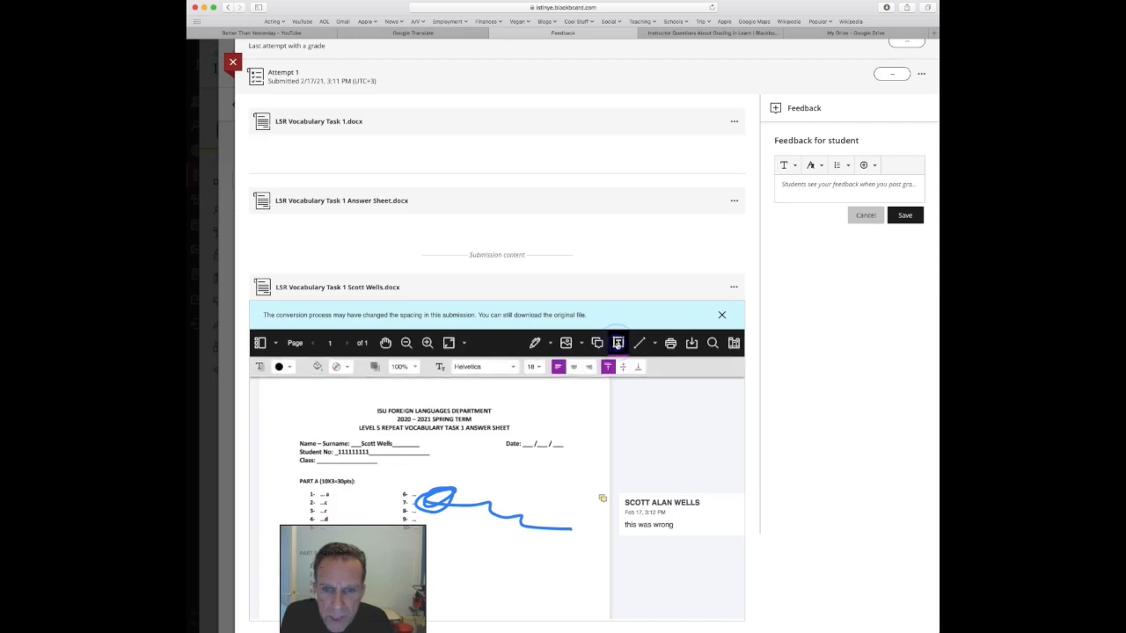
left_click(452, 538)
left_click(456, 556)
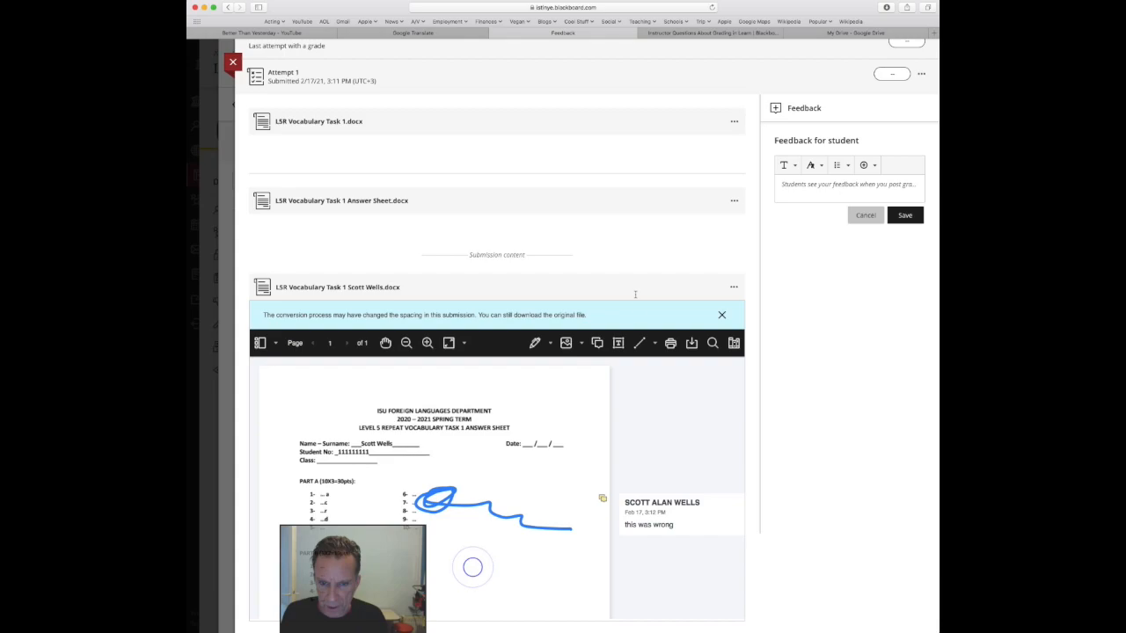
left_click(619, 344)
left_click(463, 550)
type("this is ")
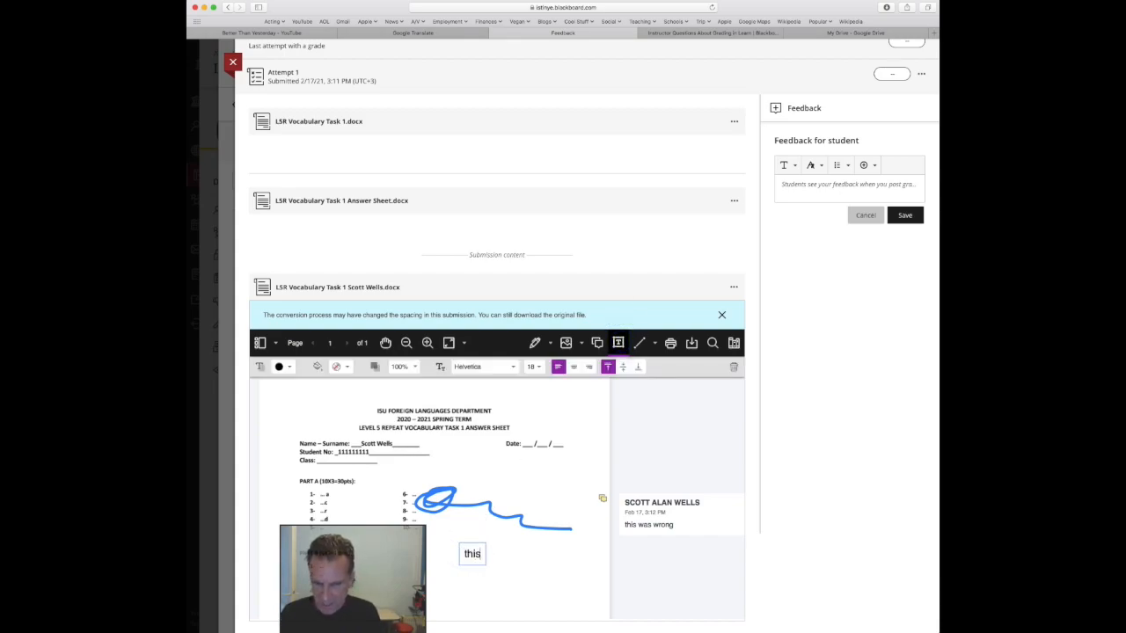
type("wrong")
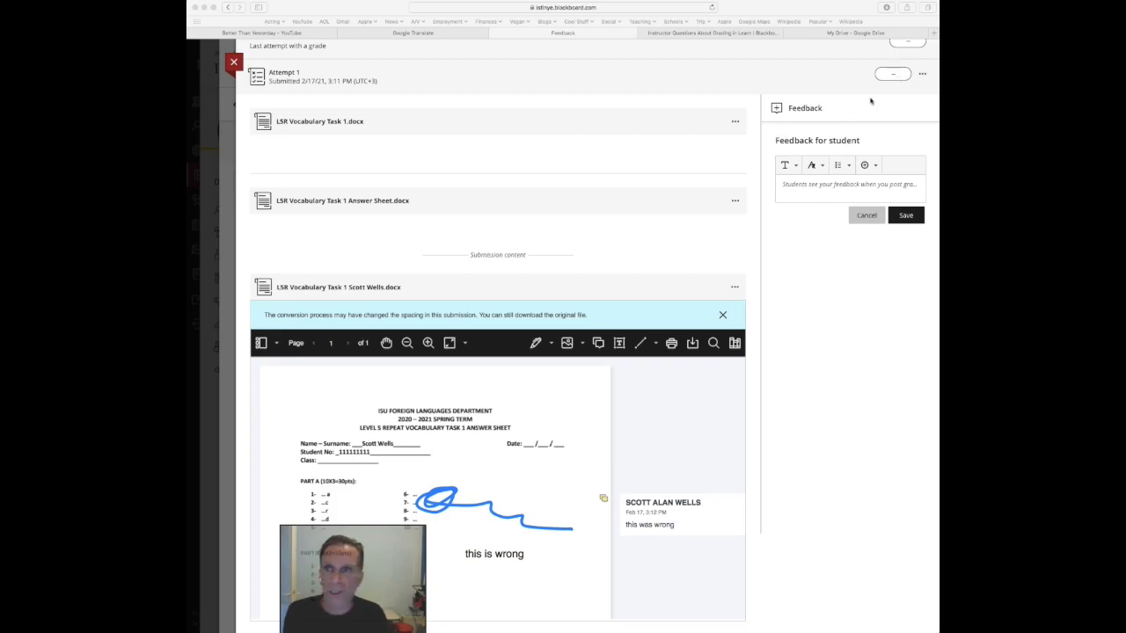
Step: Grade Attempt 1 of the preview student with 100 out of 100
scroll(871, 101, "up", 3)
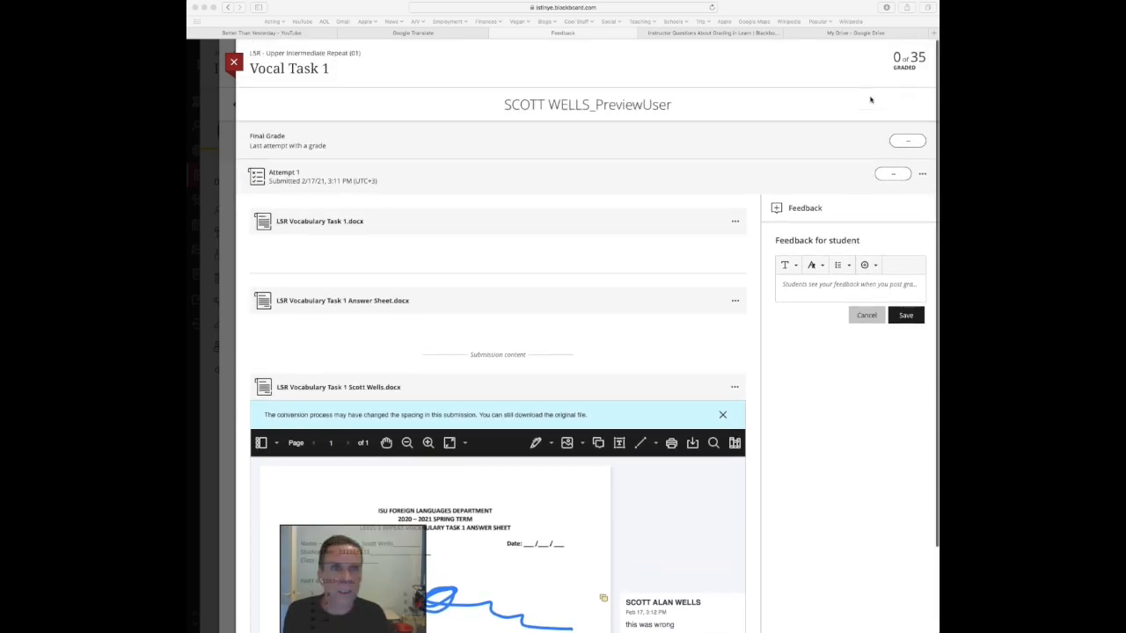
left_click(909, 143)
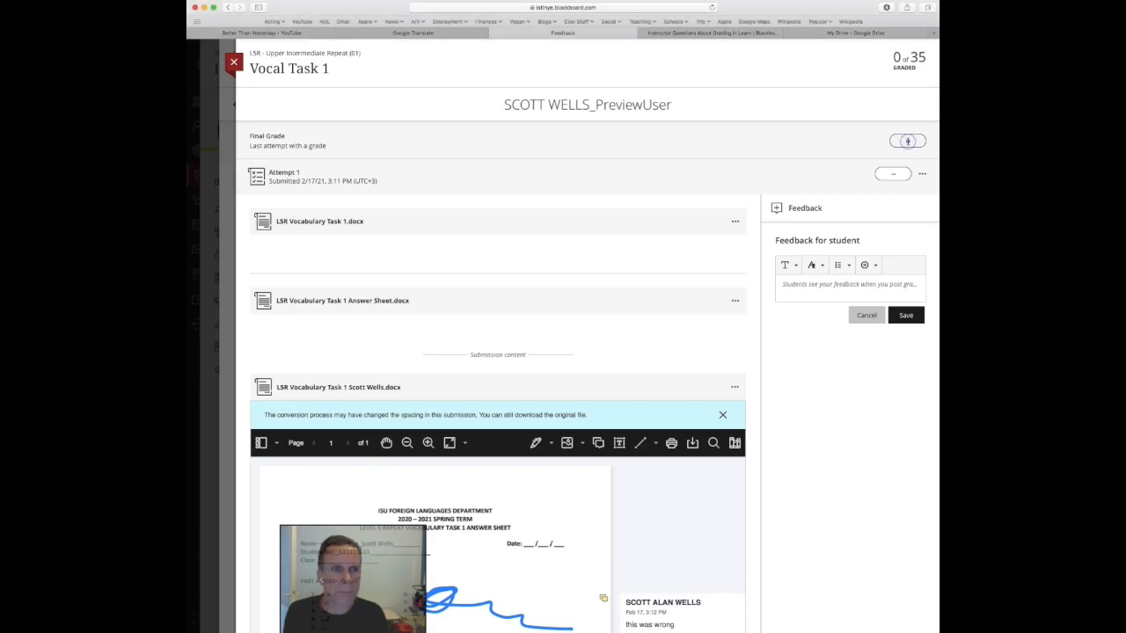
left_click(894, 174)
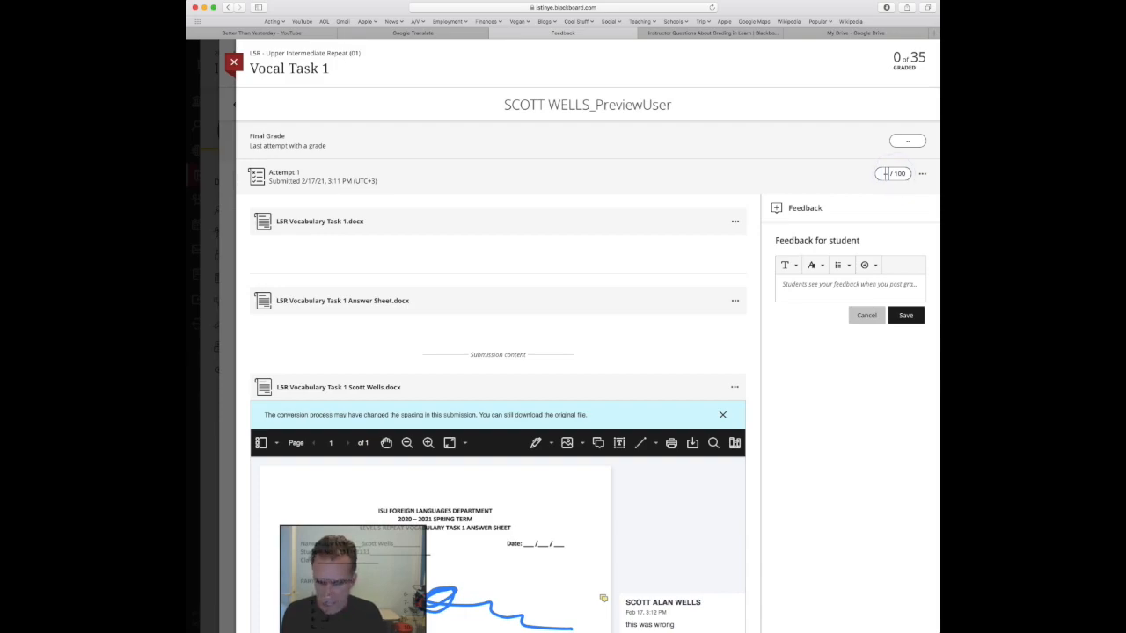
type("100")
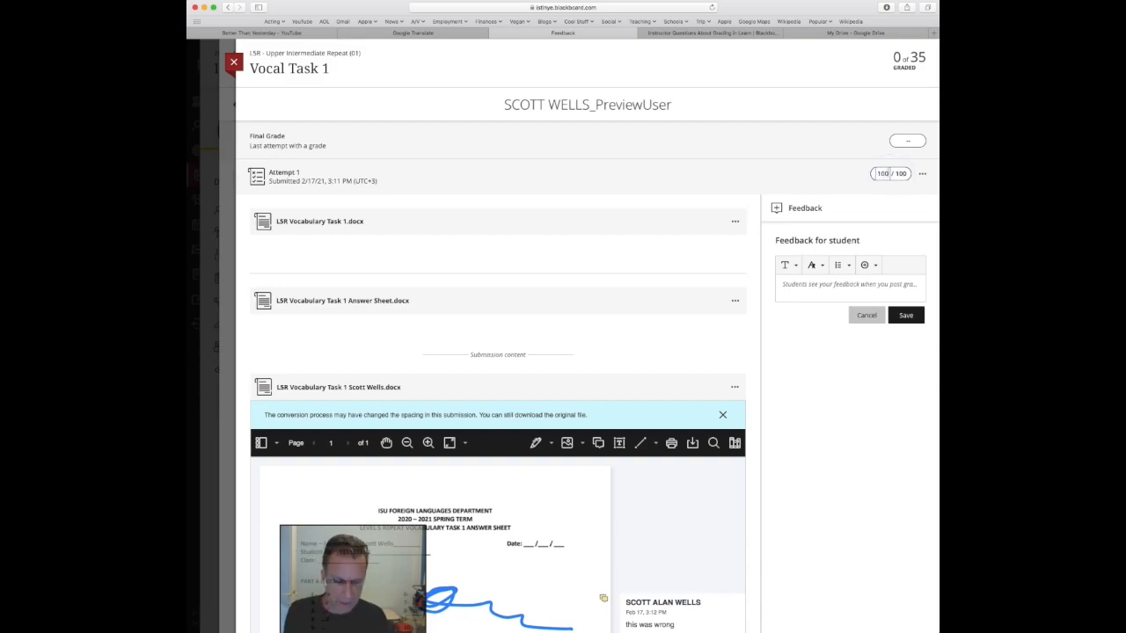
key("Return")
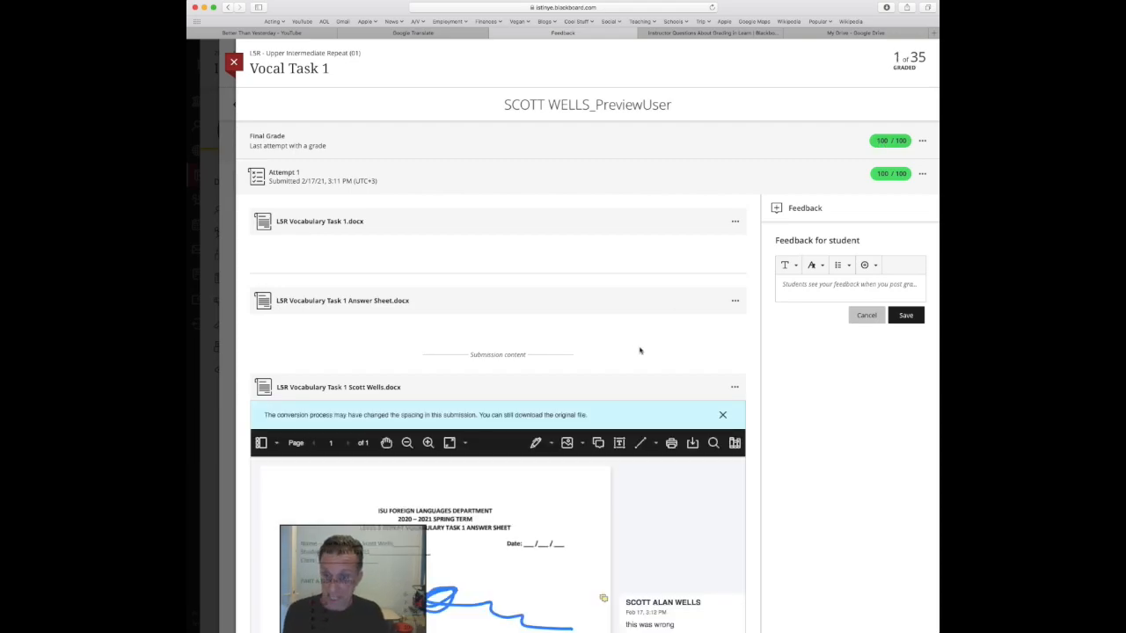
Step: Check the annotations on the graded answer sheet and close the attempt to return to the Vocal Task 1 submissions
scroll(580, 510, "down", 3)
scroll(580, 510, "up", 2)
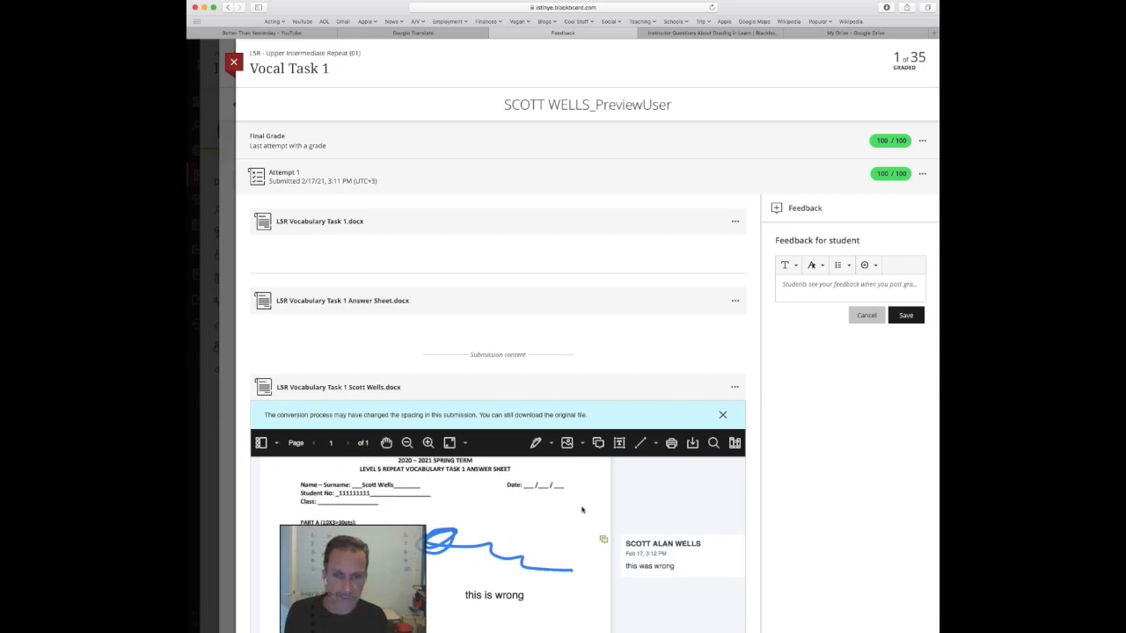
left_click(234, 63)
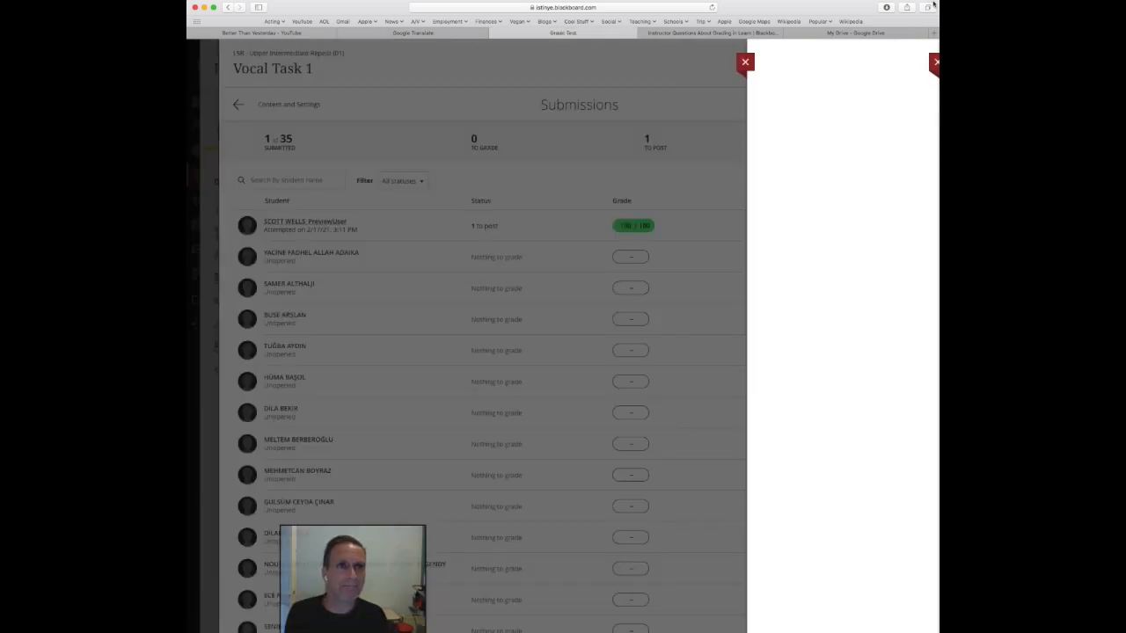